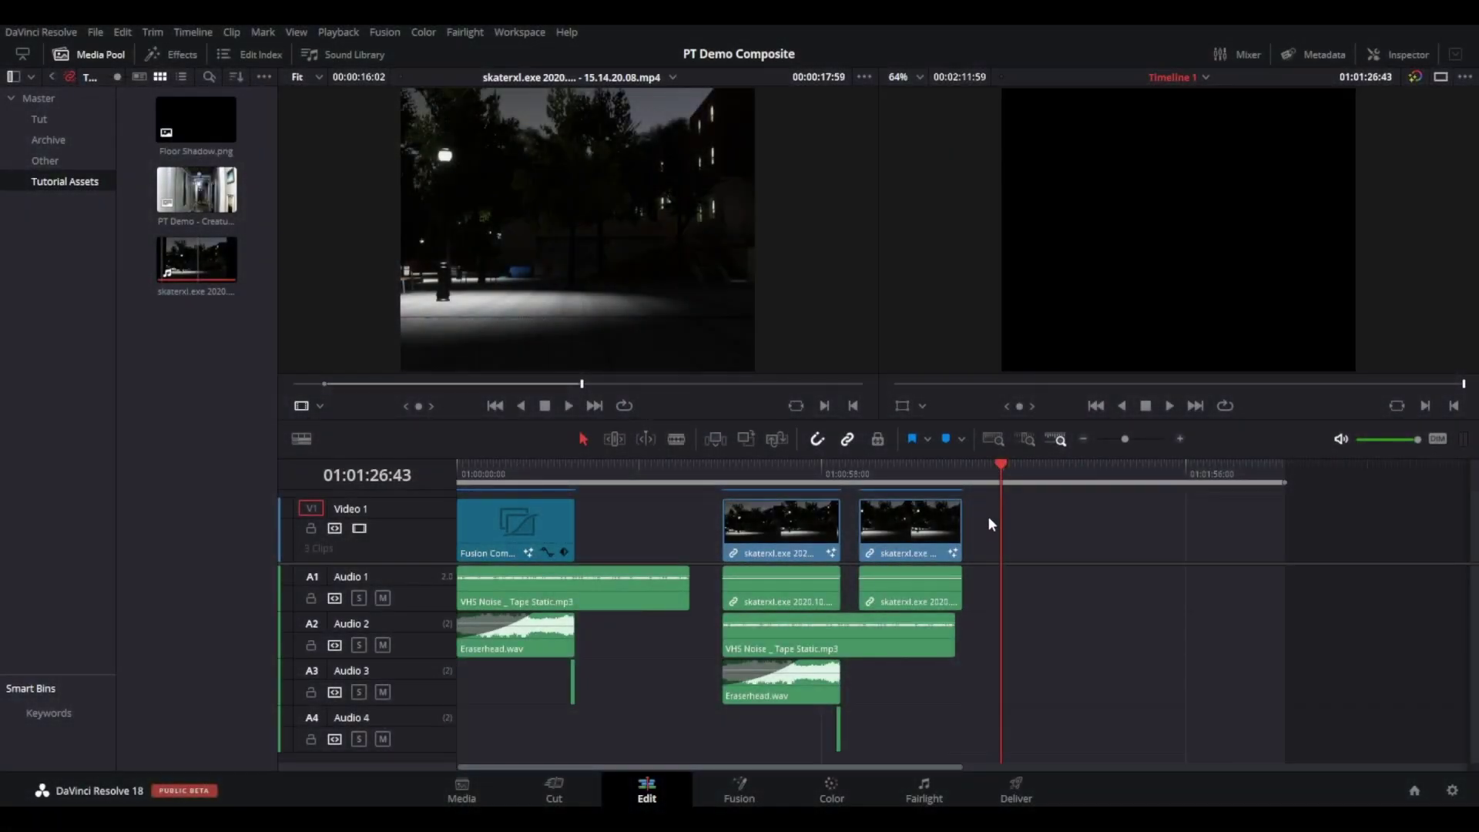
- Review the skaterxl footage and the PT Demo - Creature.jpg image in the source viewer, scrubbing through the footage
left_click(187, 256)
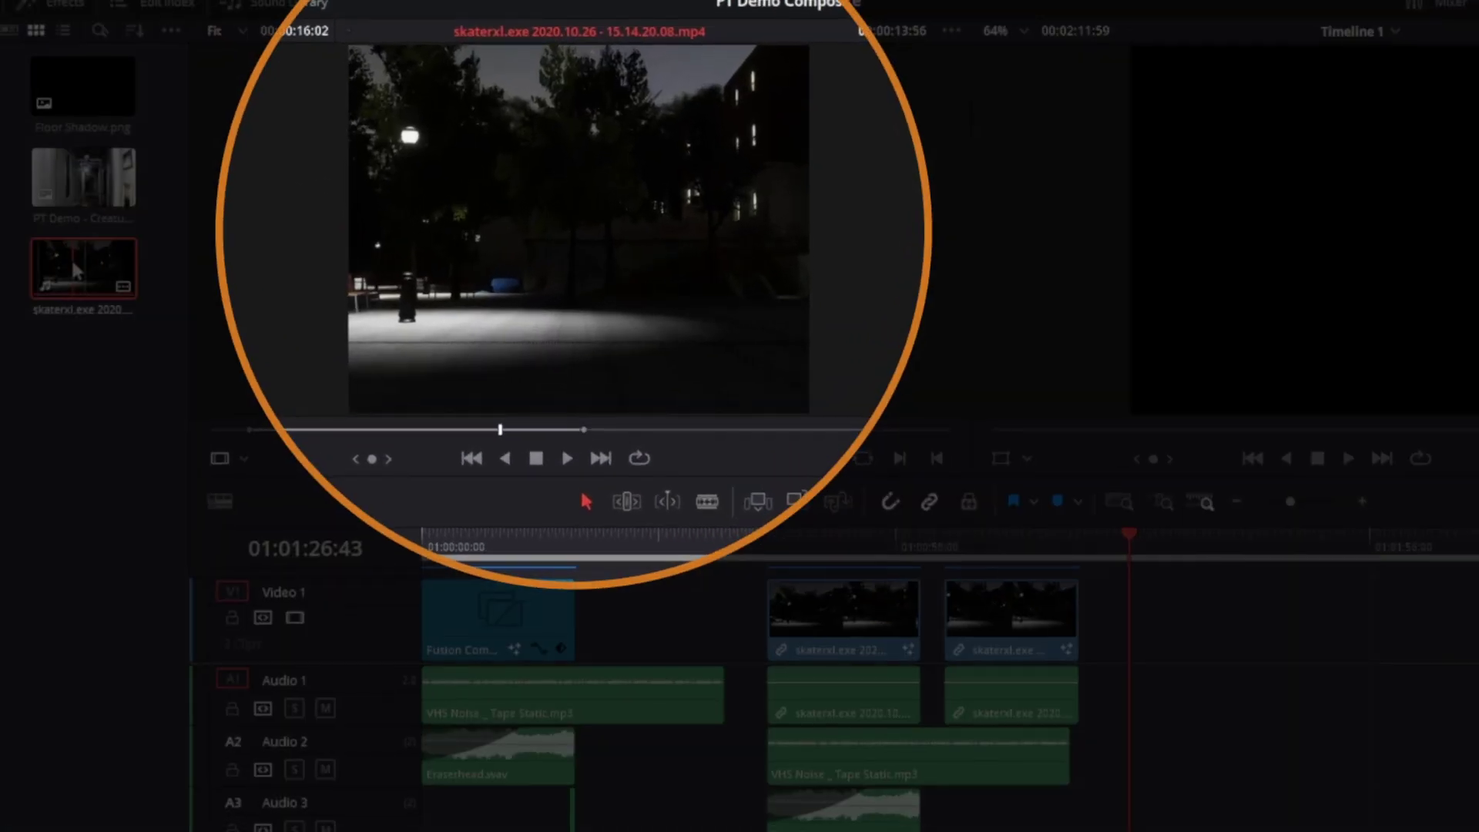
mouse_move(431, 373)
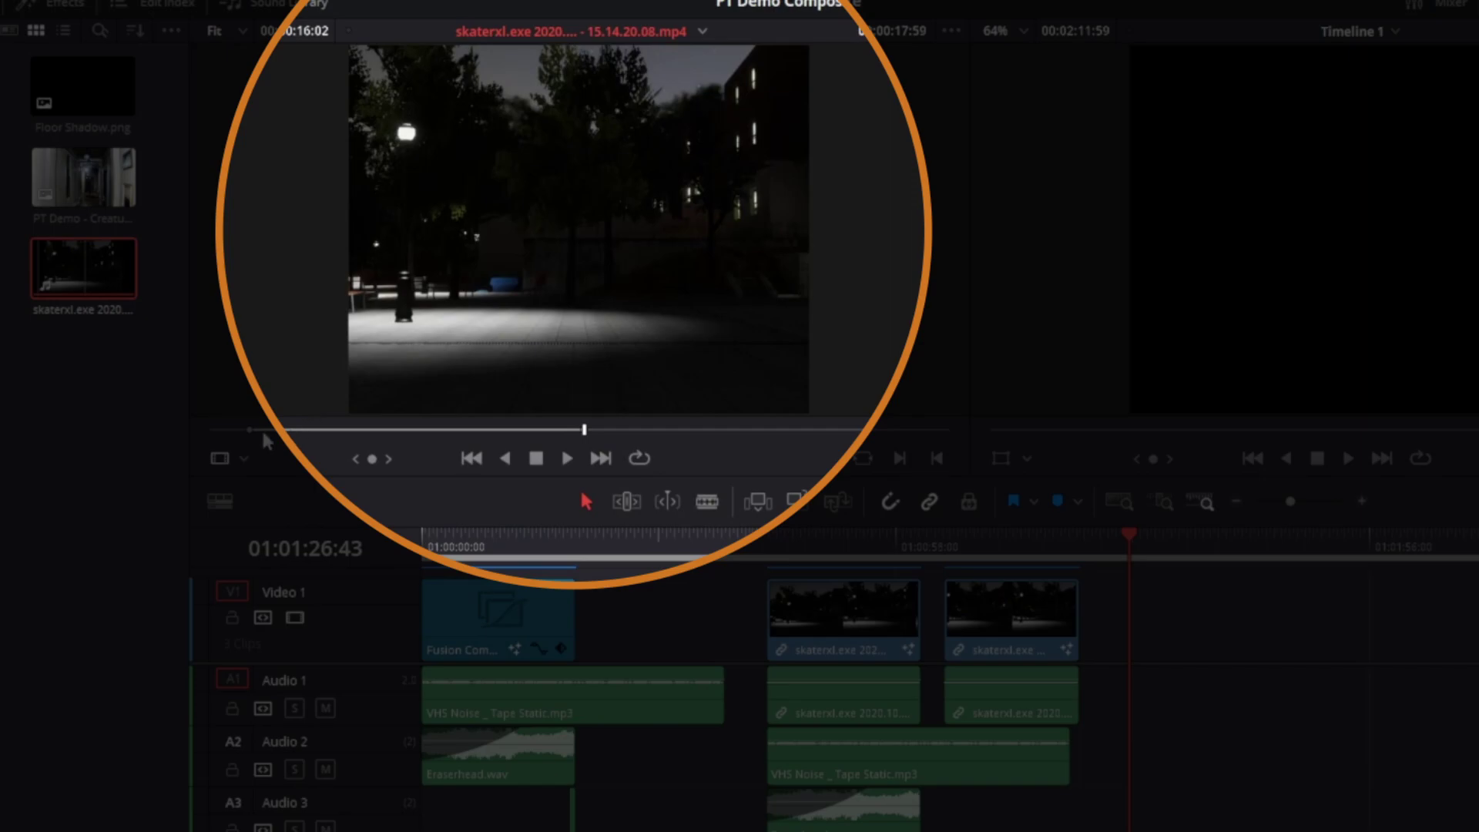
left_click_drag(269, 437, 496, 432)
left_click(77, 185)
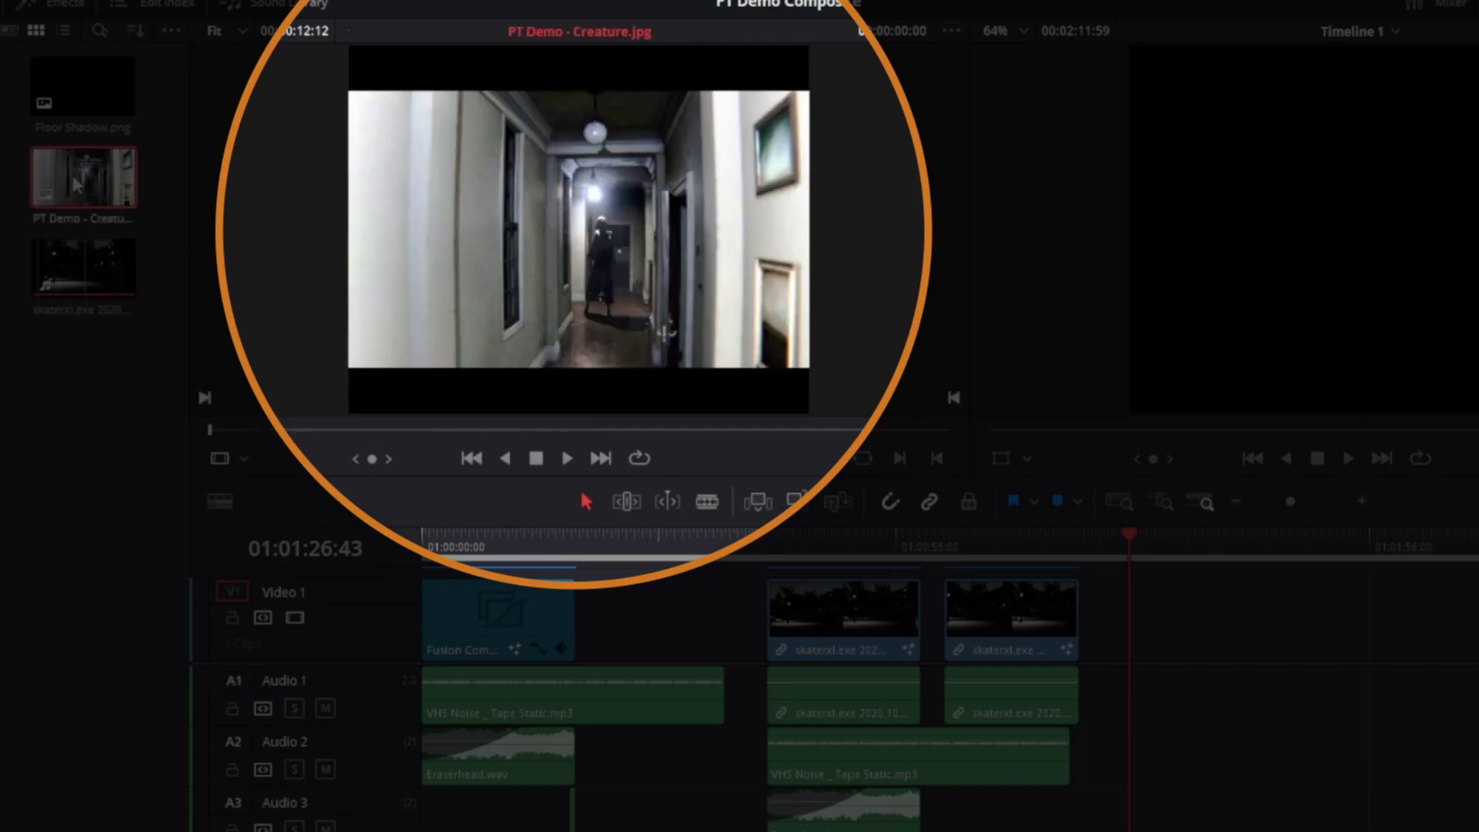
left_click(71, 253)
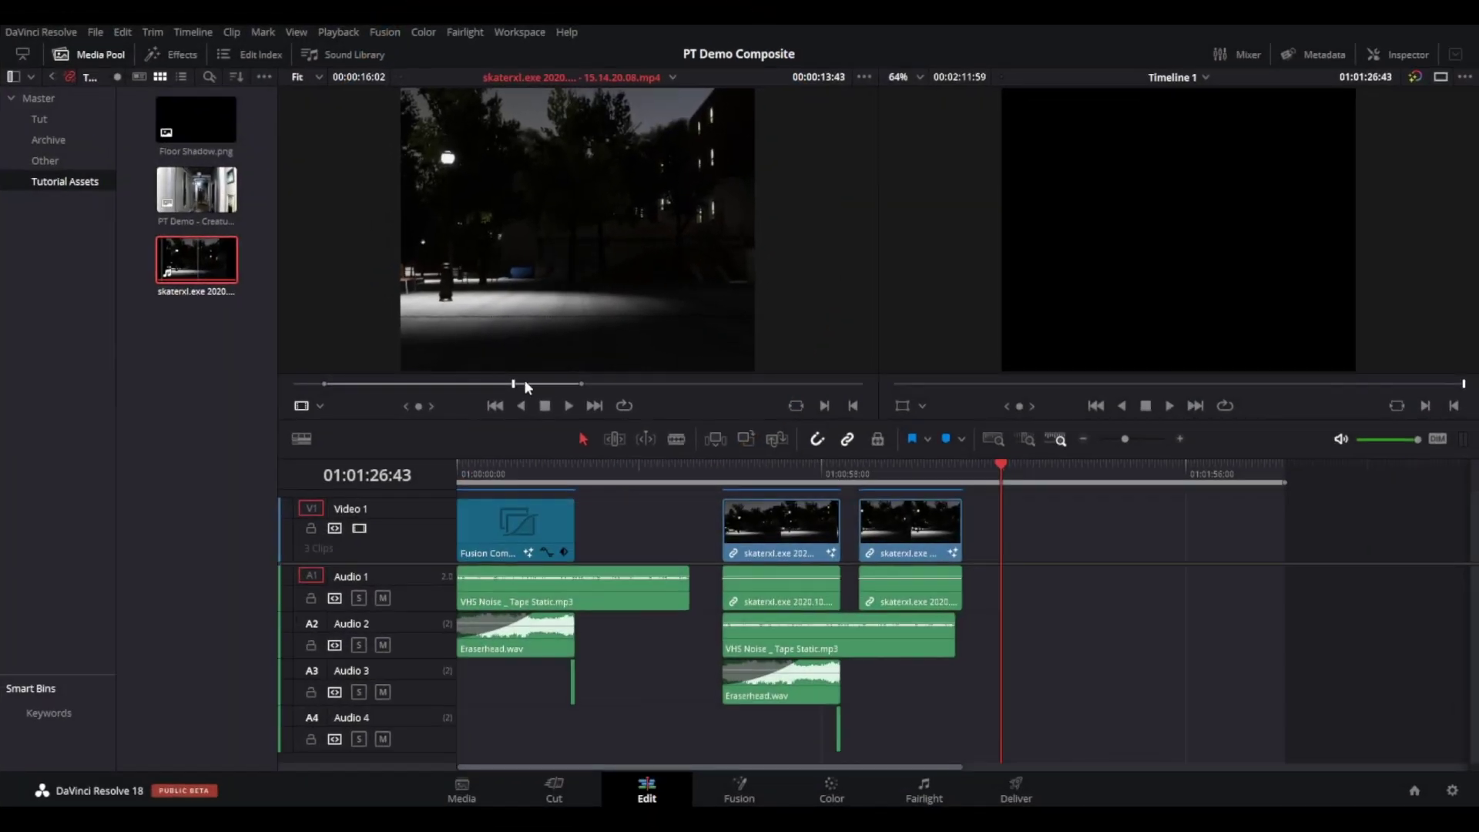
mouse_move(525, 381)
left_mouse_down()
mouse_move(308, 383)
mouse_move(529, 383)
mouse_move(515, 385)
left_mouse_up()
left_click(193, 186)
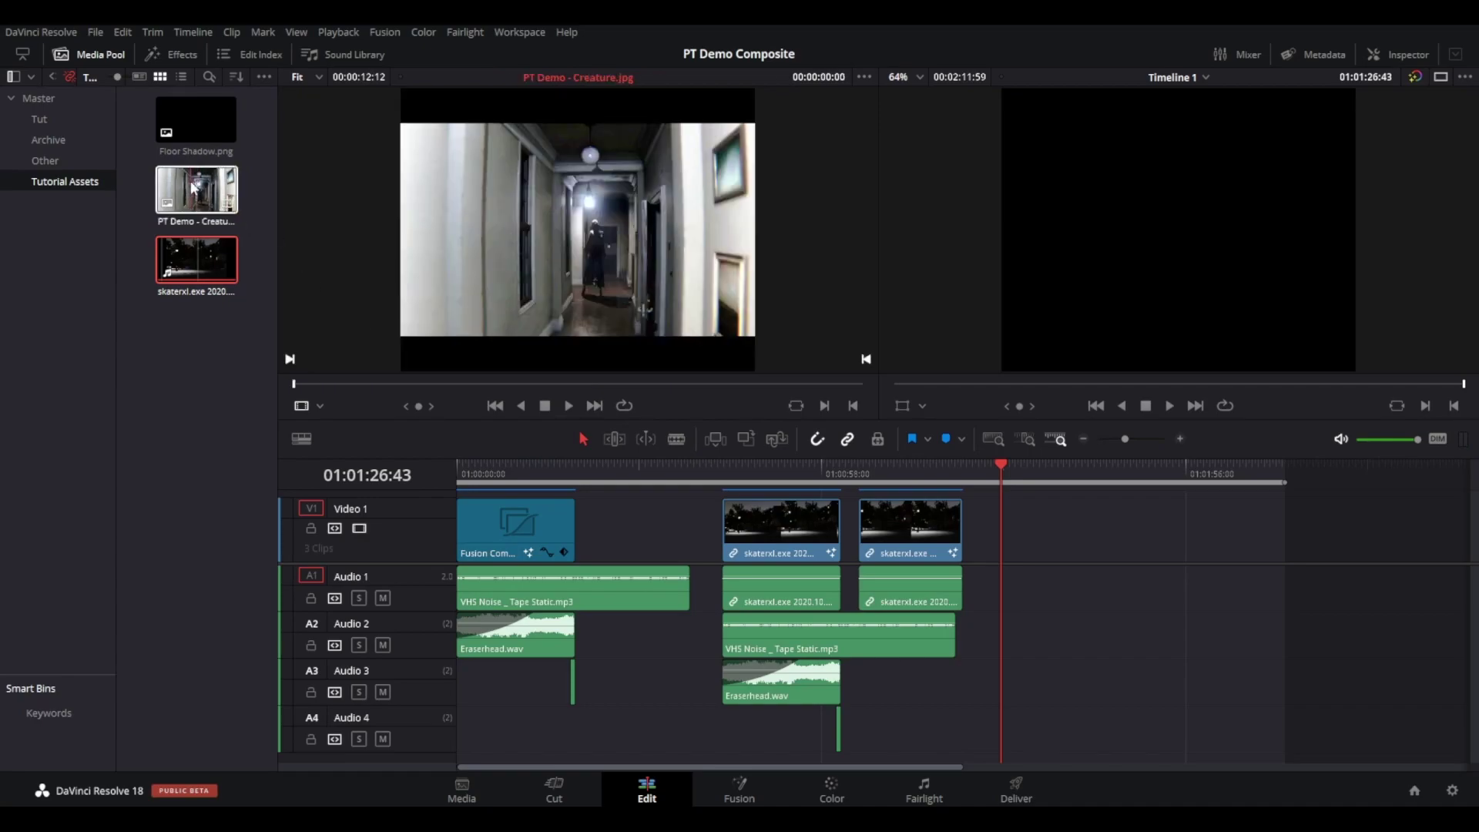
left_click(198, 256)
left_click_drag(407, 380, 495, 391)
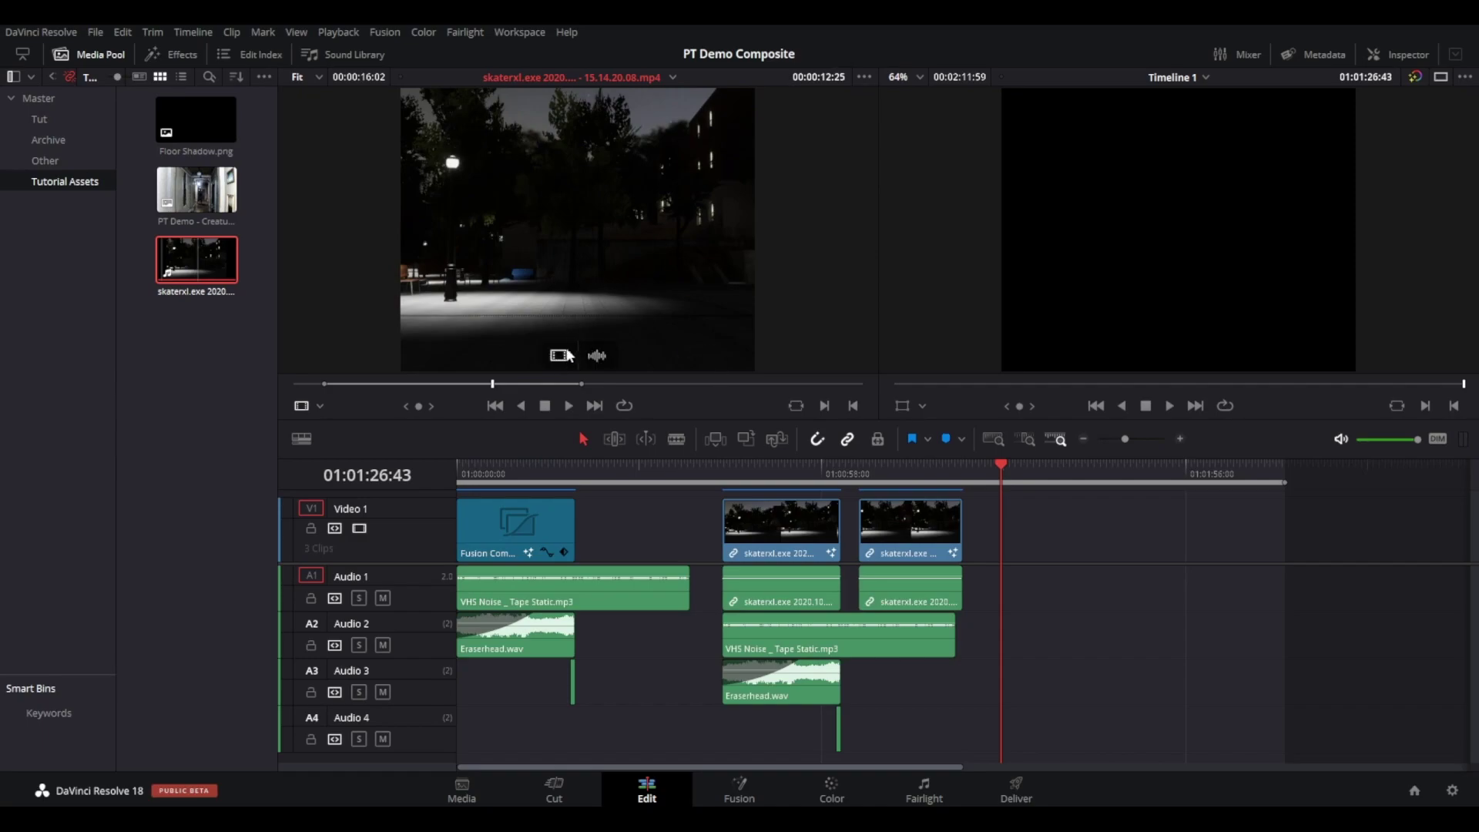
- Place only the video of the skaterxl clip after the existing clips on Video 1 and open it in Fusion
left_click_drag(559, 355, 1042, 556)
mouse_move(1069, 475)
left_mouse_down()
mouse_move(1038, 474)
mouse_move(1117, 490)
mouse_move(1147, 528)
mouse_move(1084, 471)
left_mouse_up()
left_click(1138, 528)
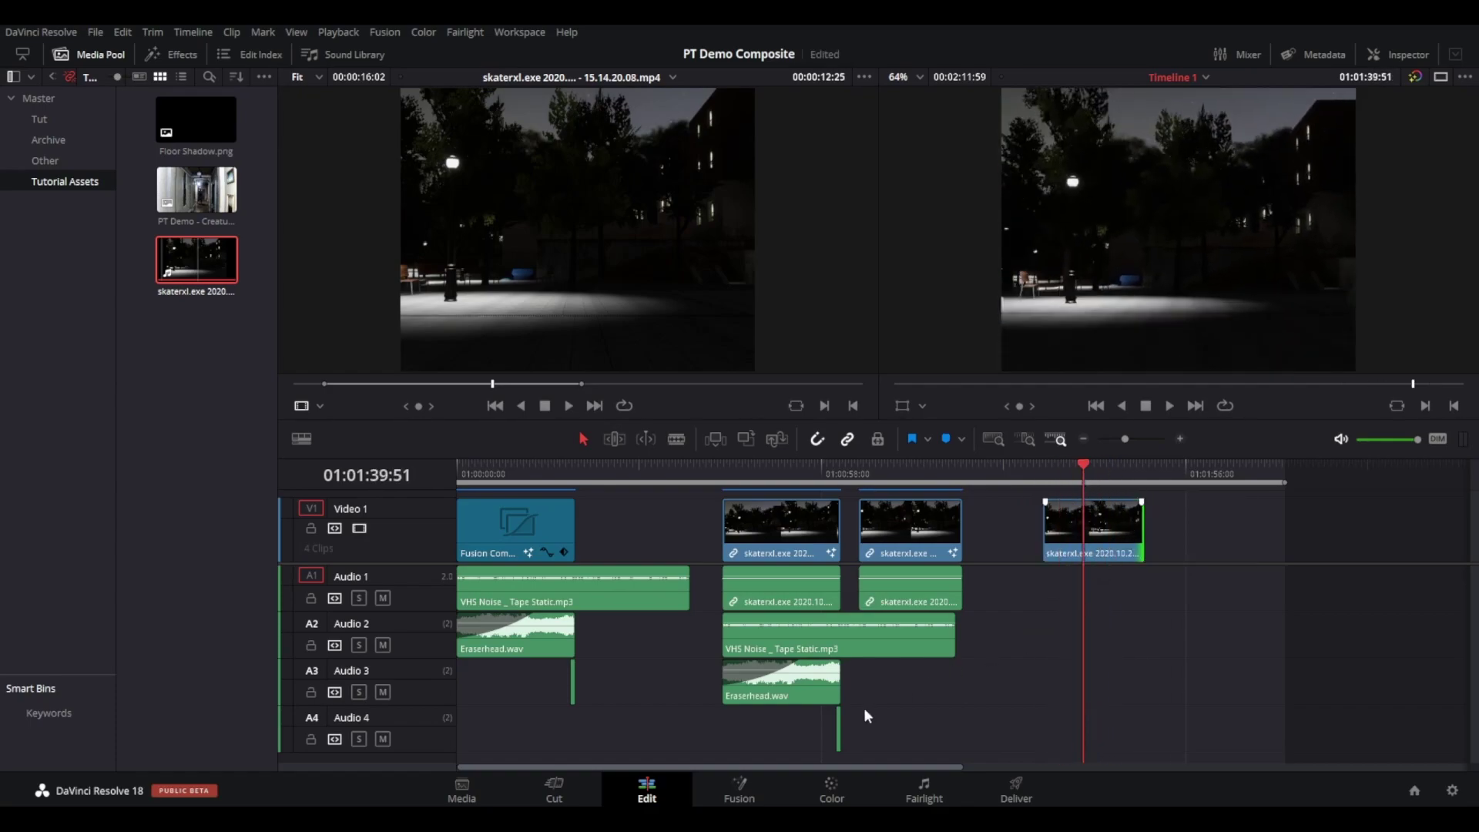
left_click(732, 793)
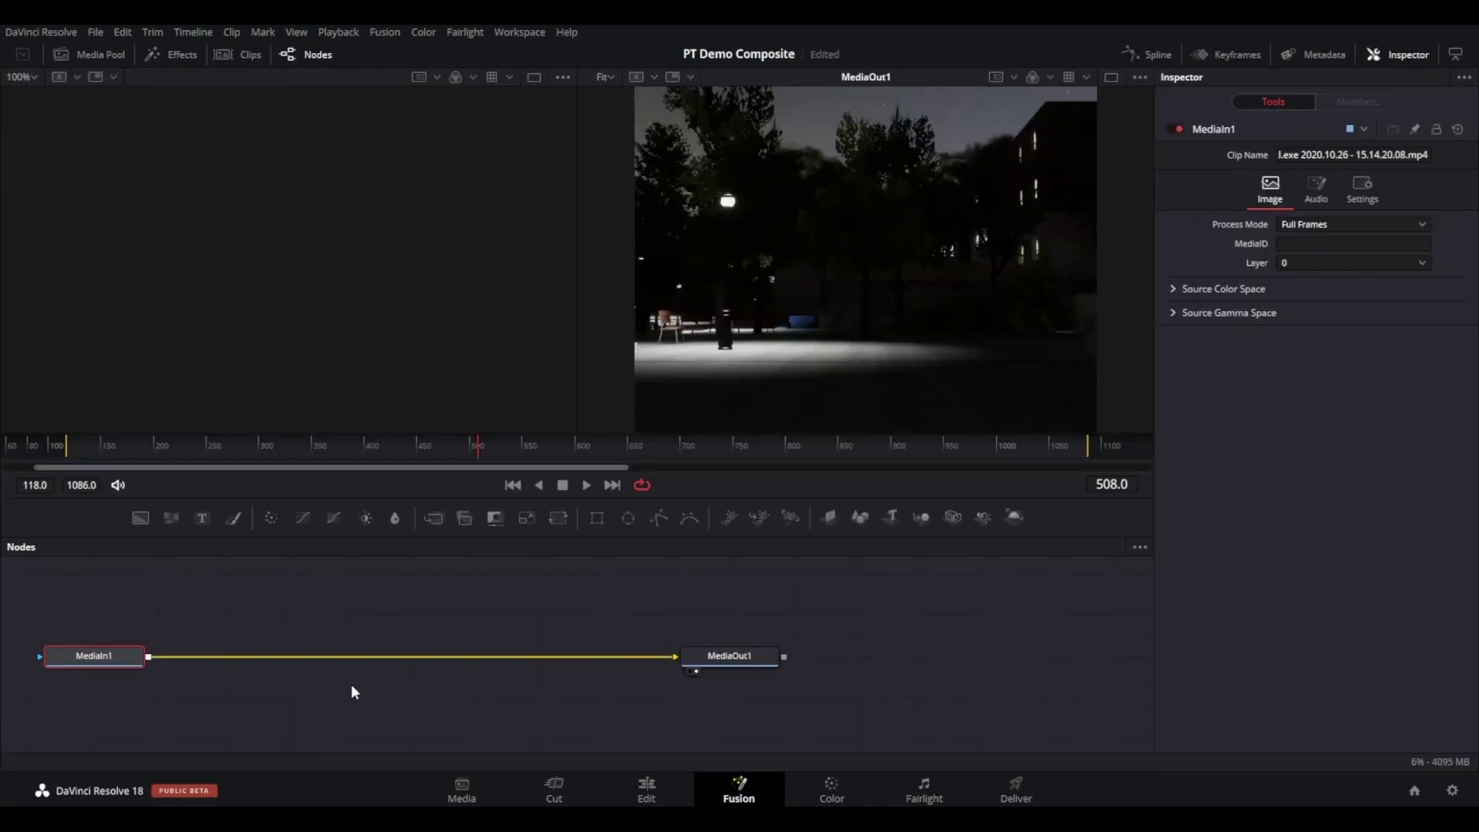
- Rename the MediaIn1 node as Scene
left_click(736, 659)
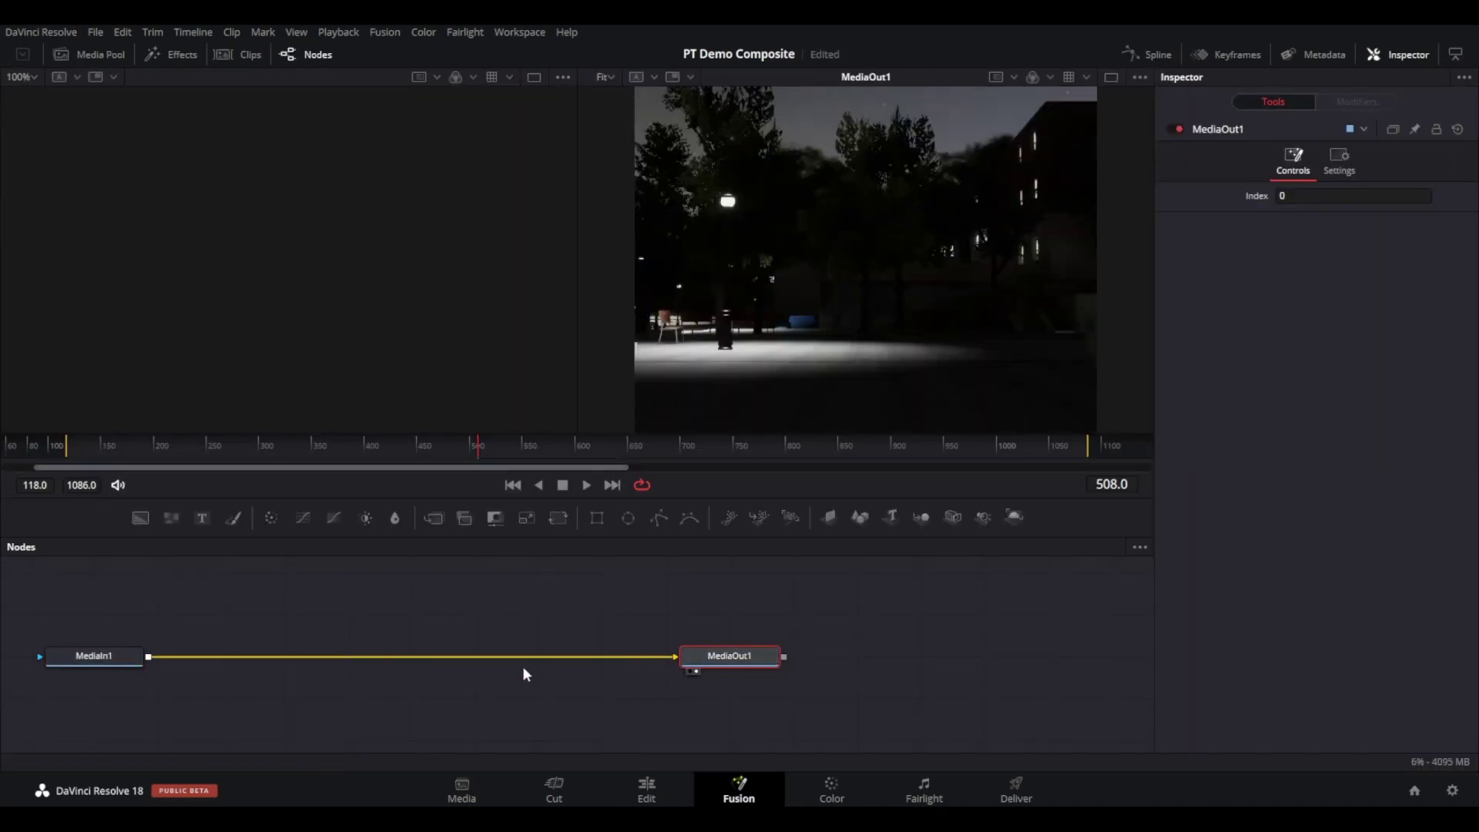
left_click(96, 614)
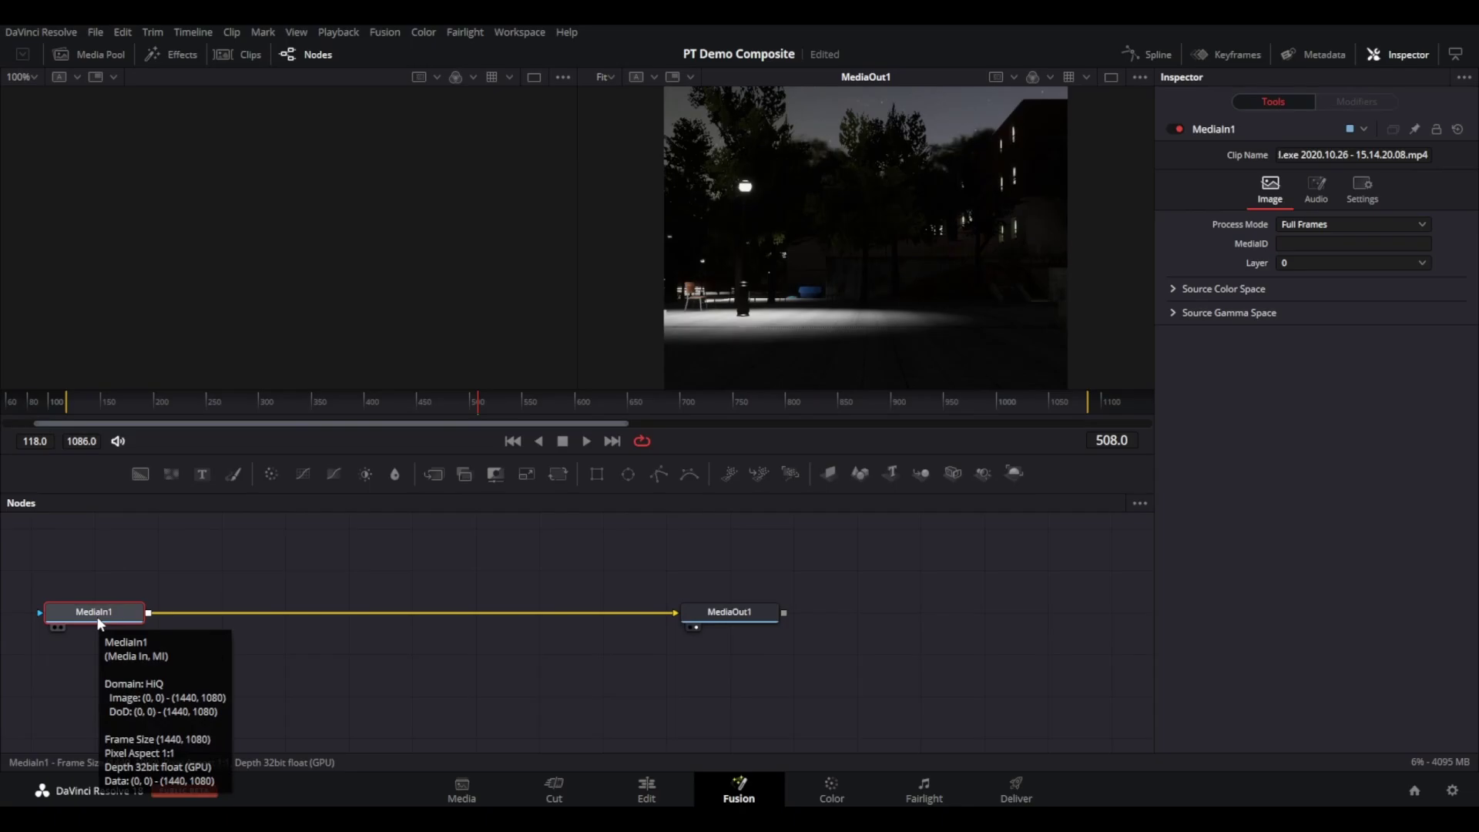
key("F2")
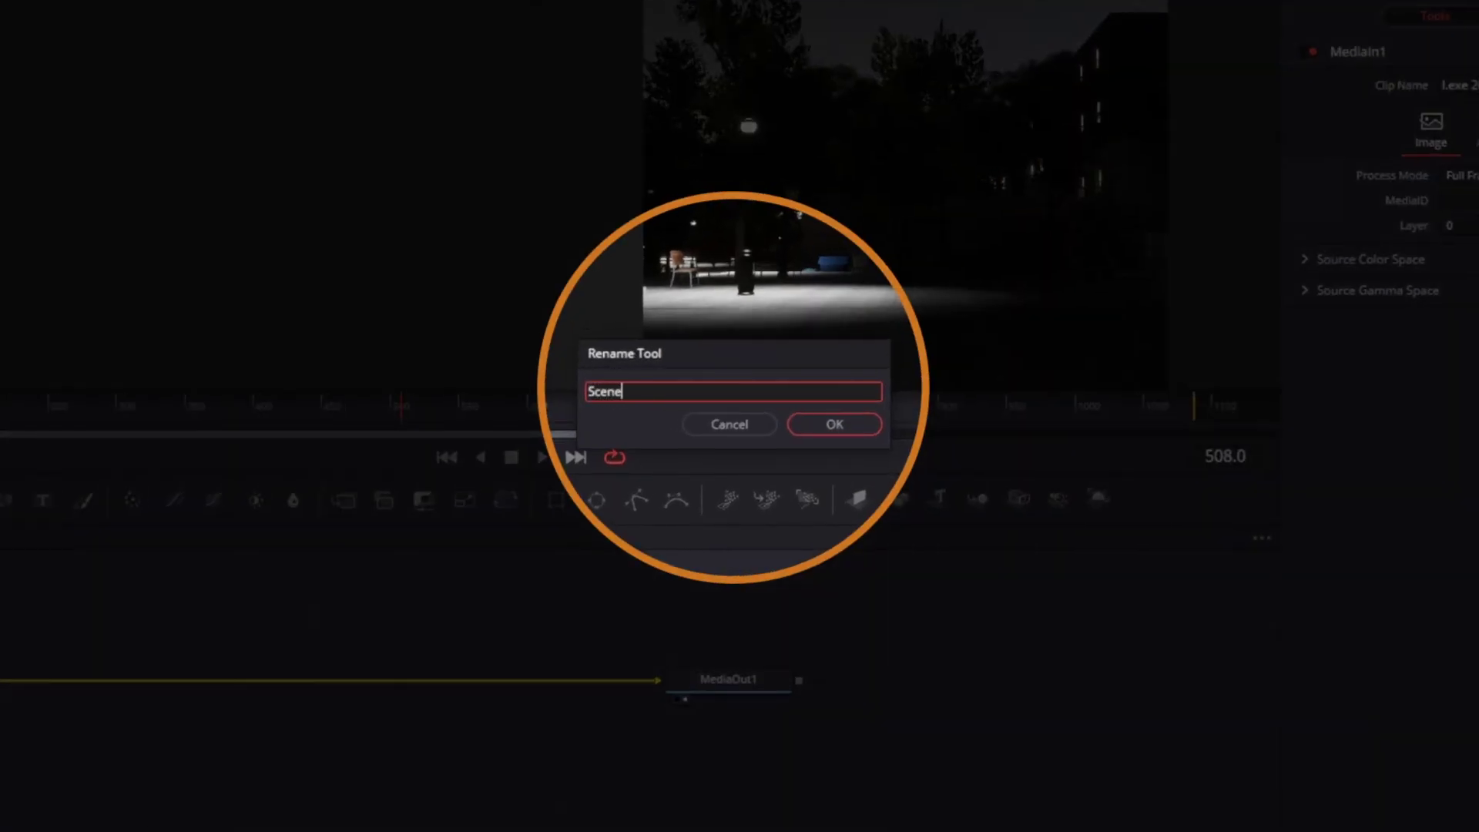
key("Return")
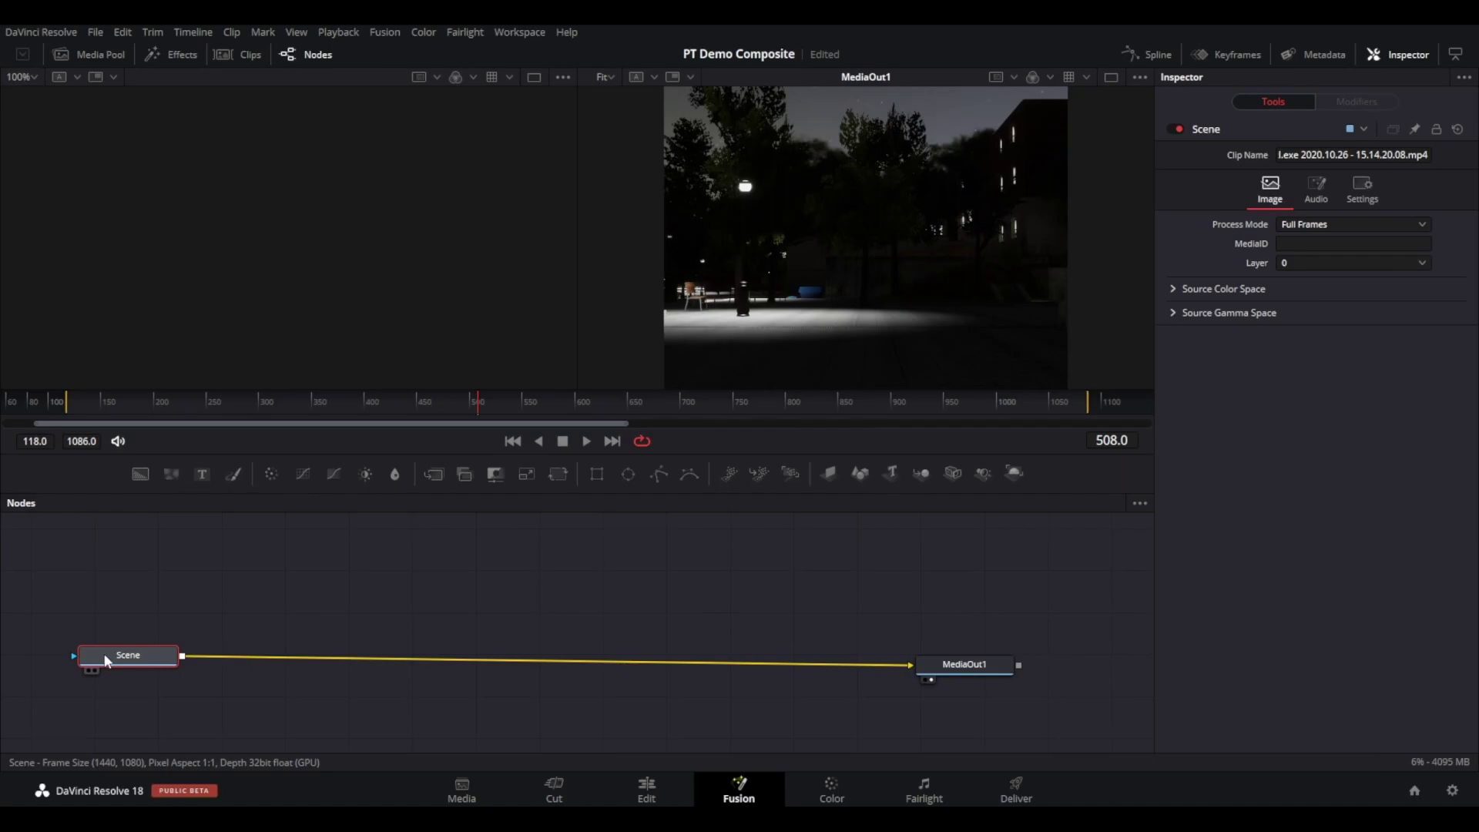
- Add a Planar Tracker node between Scene and MediaOut1, spaced slightly away from Scene
key("shift+space")
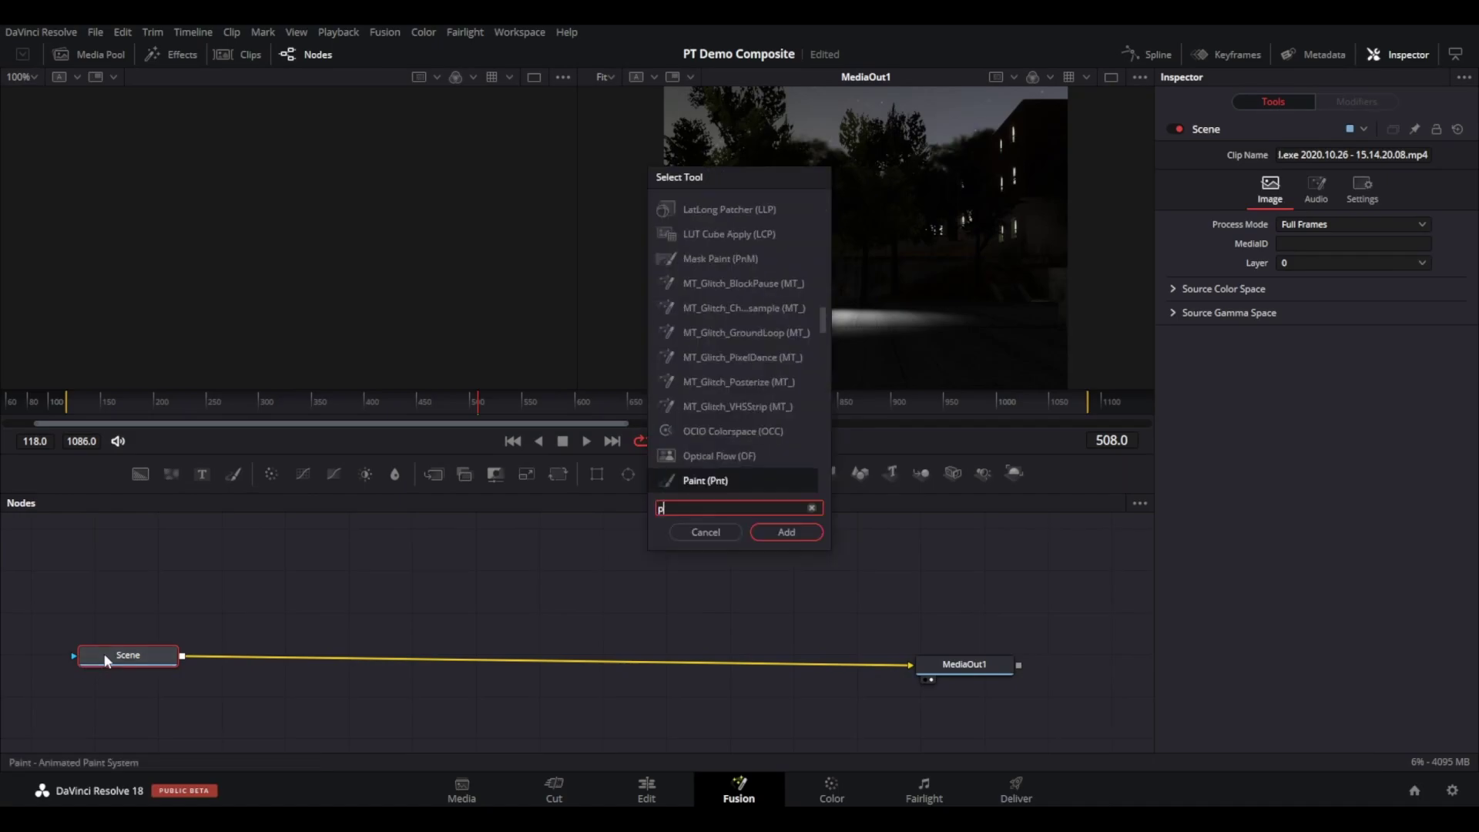
type("plana")
key("Return")
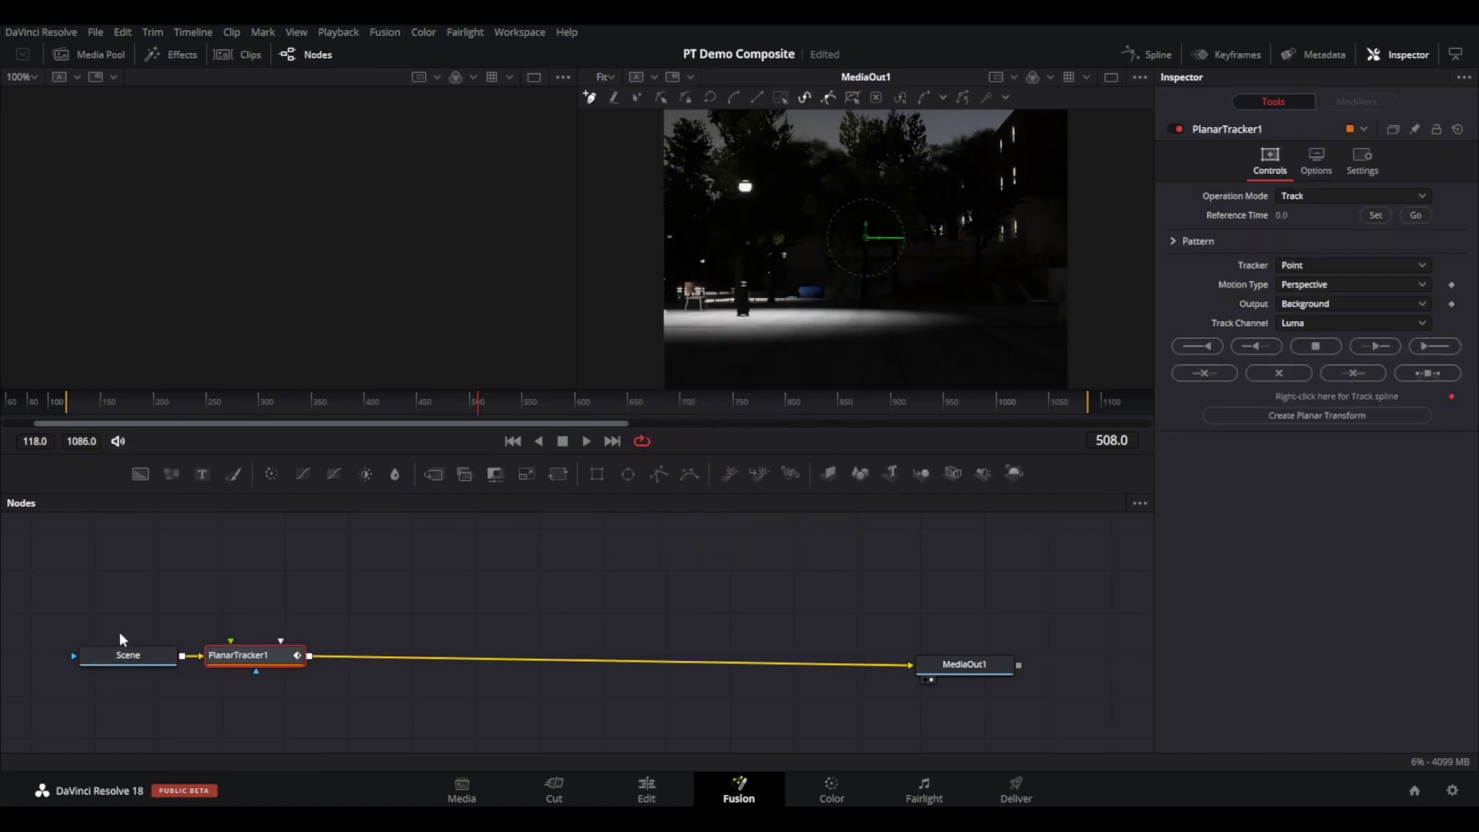
left_click_drag(247, 658, 316, 663)
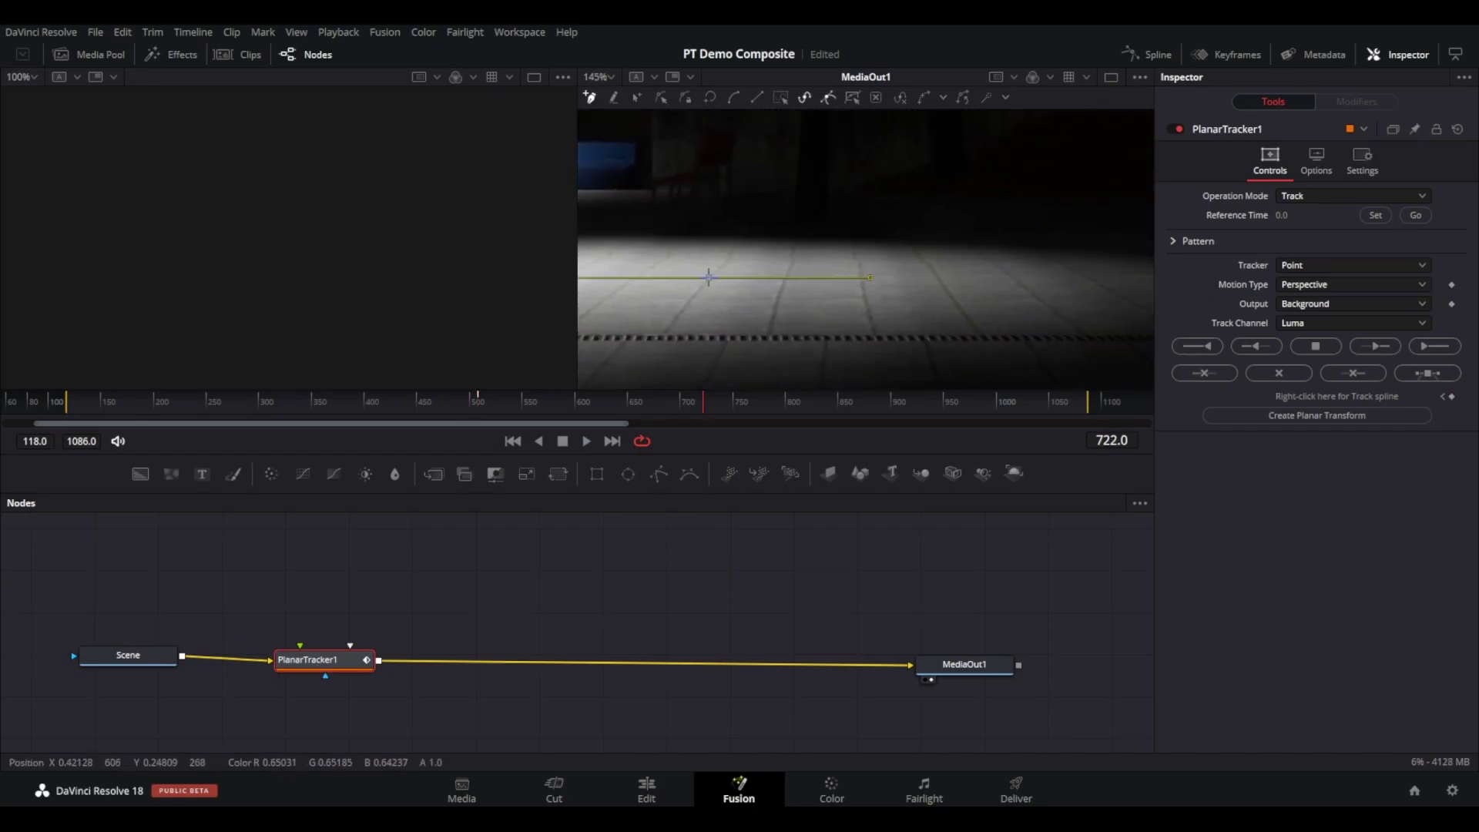
- Draw a closed four-point tracking pattern over the lit pavement tiles at frame 722
left_click(709, 277)
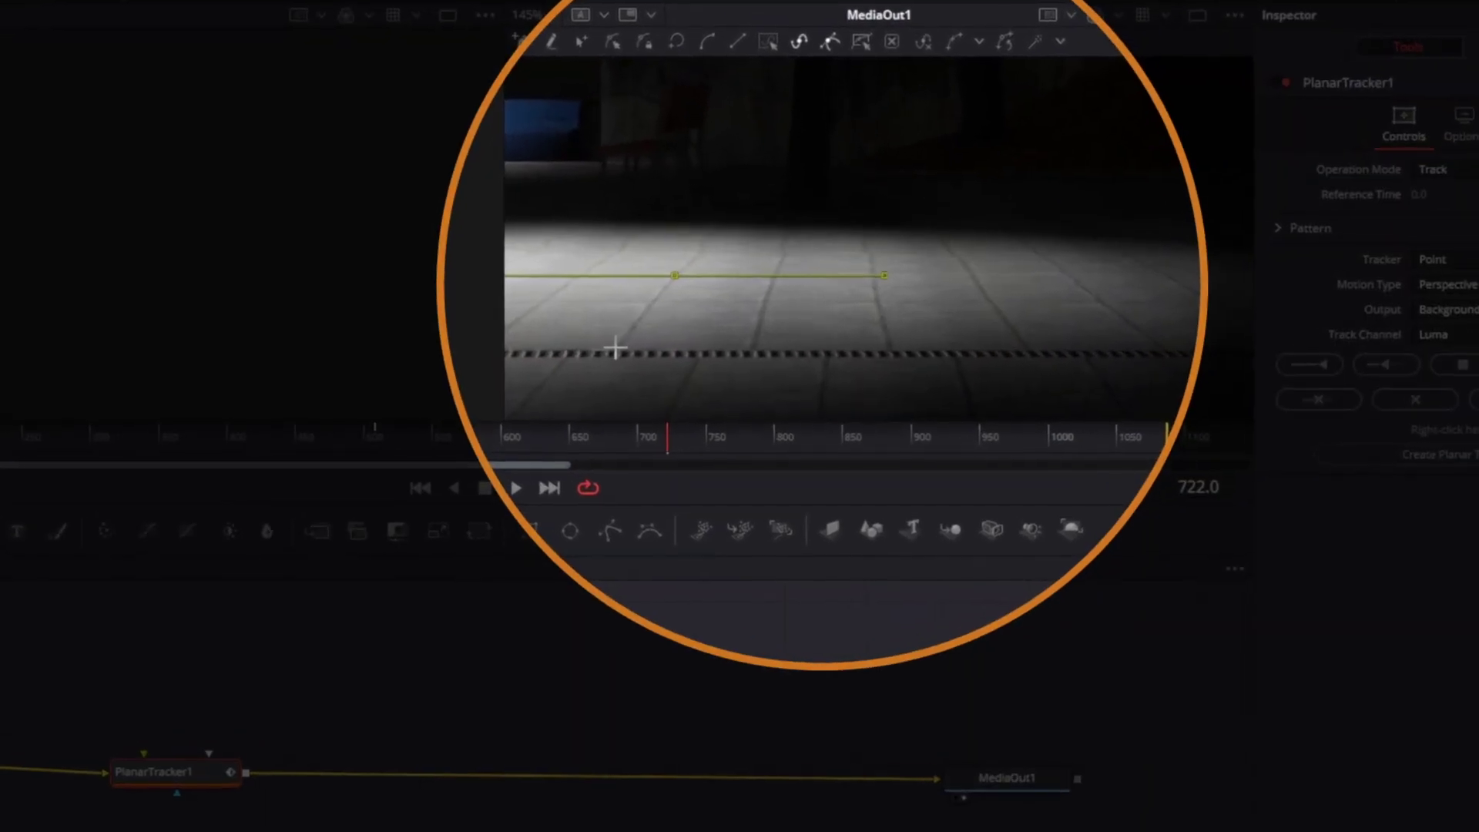
left_click(658, 339)
left_click(1087, 340)
left_click(1006, 277)
left_click(668, 275)
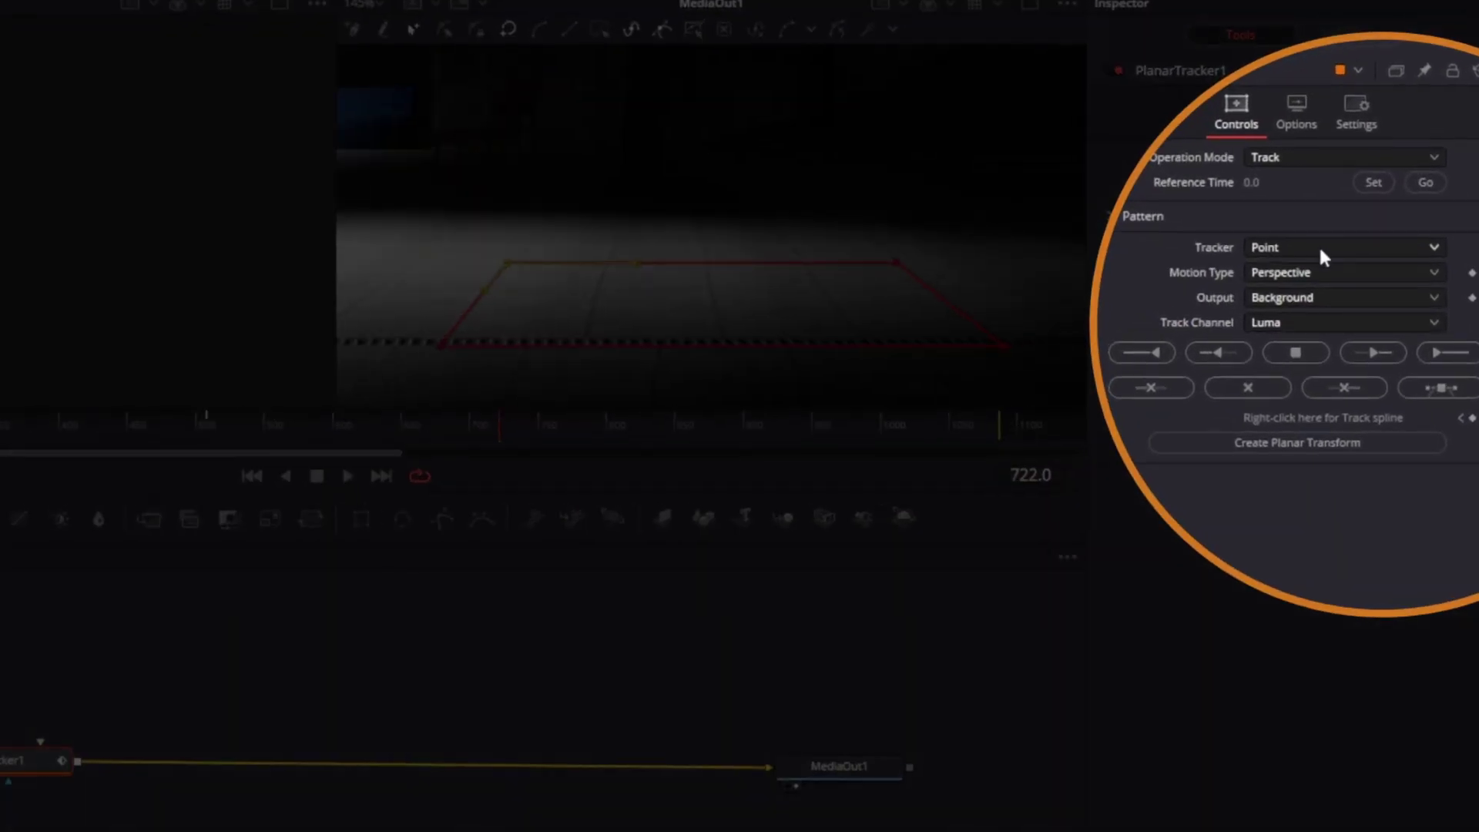
- Set the planar tracker's motion type to Translation, Rotation, Scale and its reference time to frame 722
left_click(1339, 283)
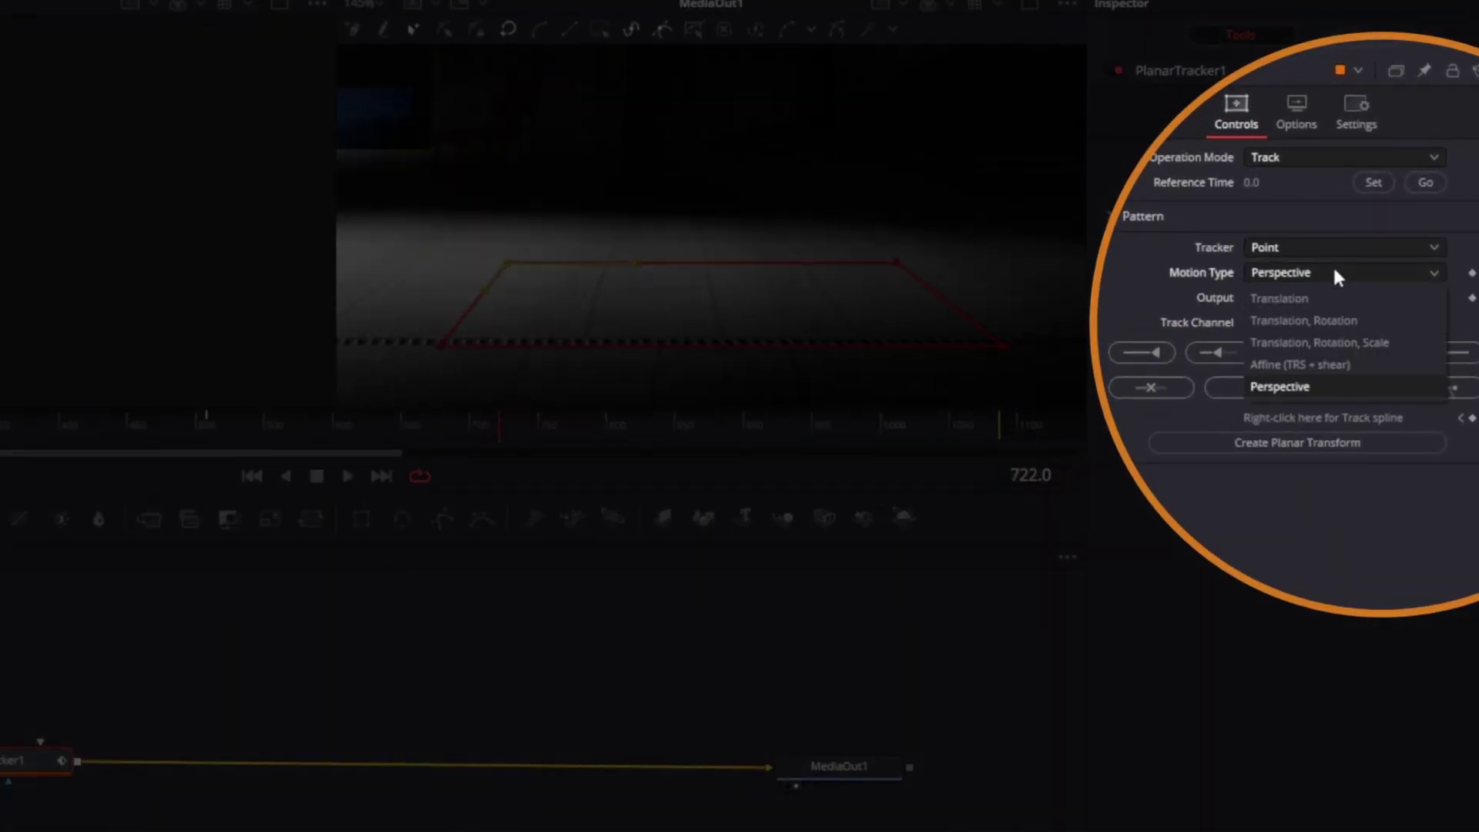
left_click(1371, 342)
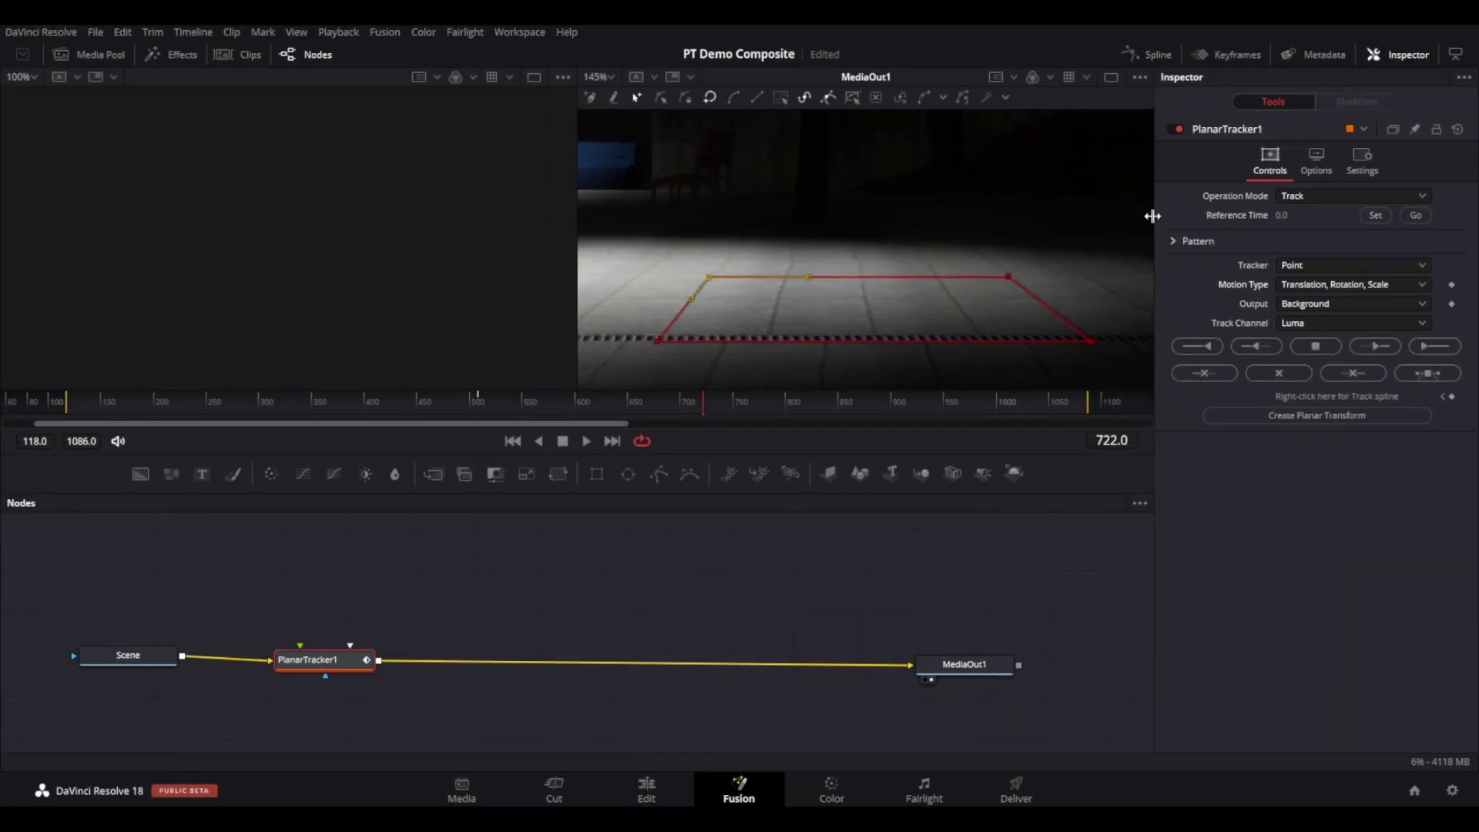
left_click(1385, 217)
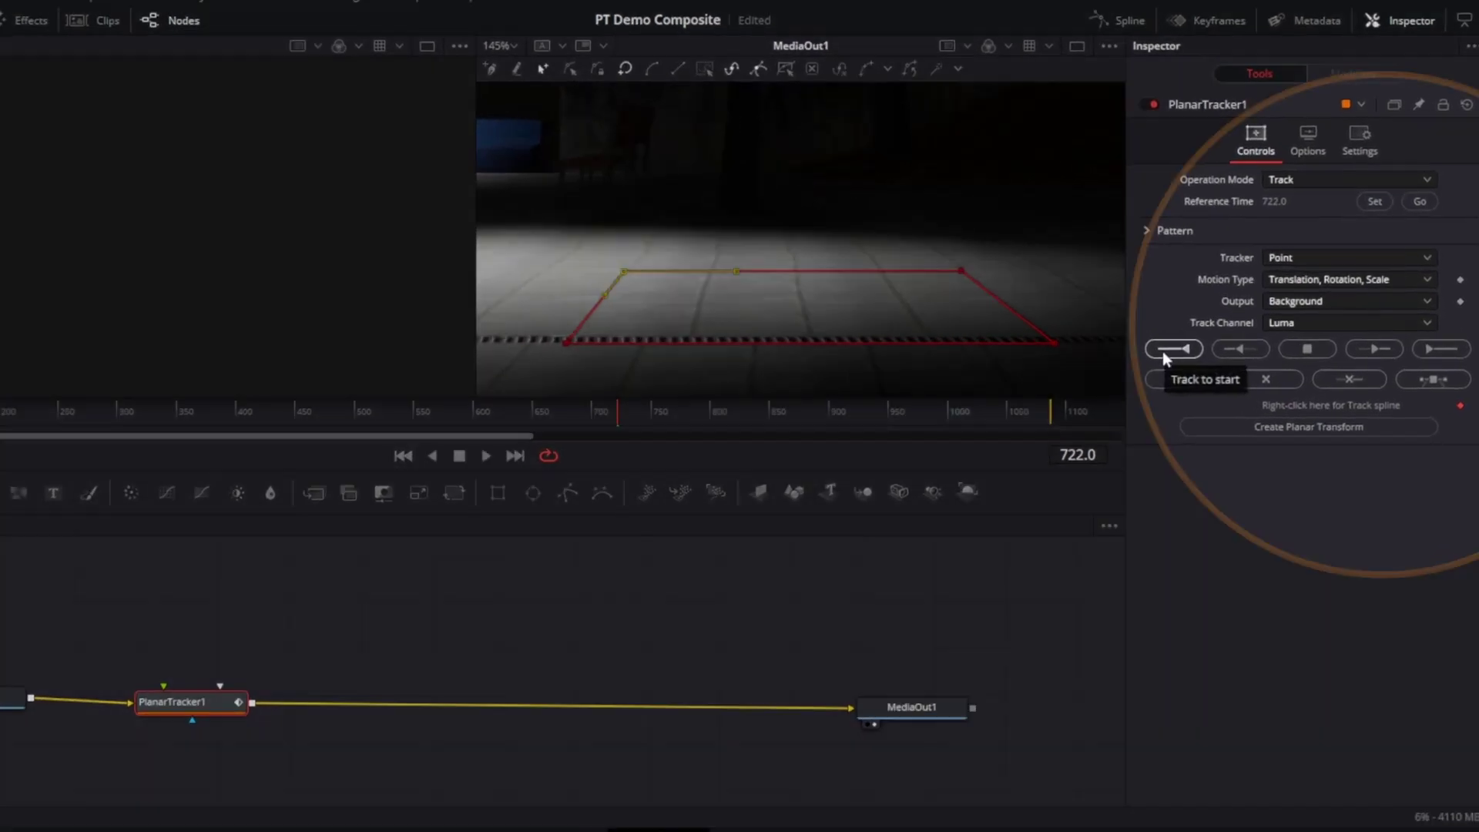
- Track the pavement pattern back to the start, return to the reference frame, and track it to the end
left_click(1195, 347)
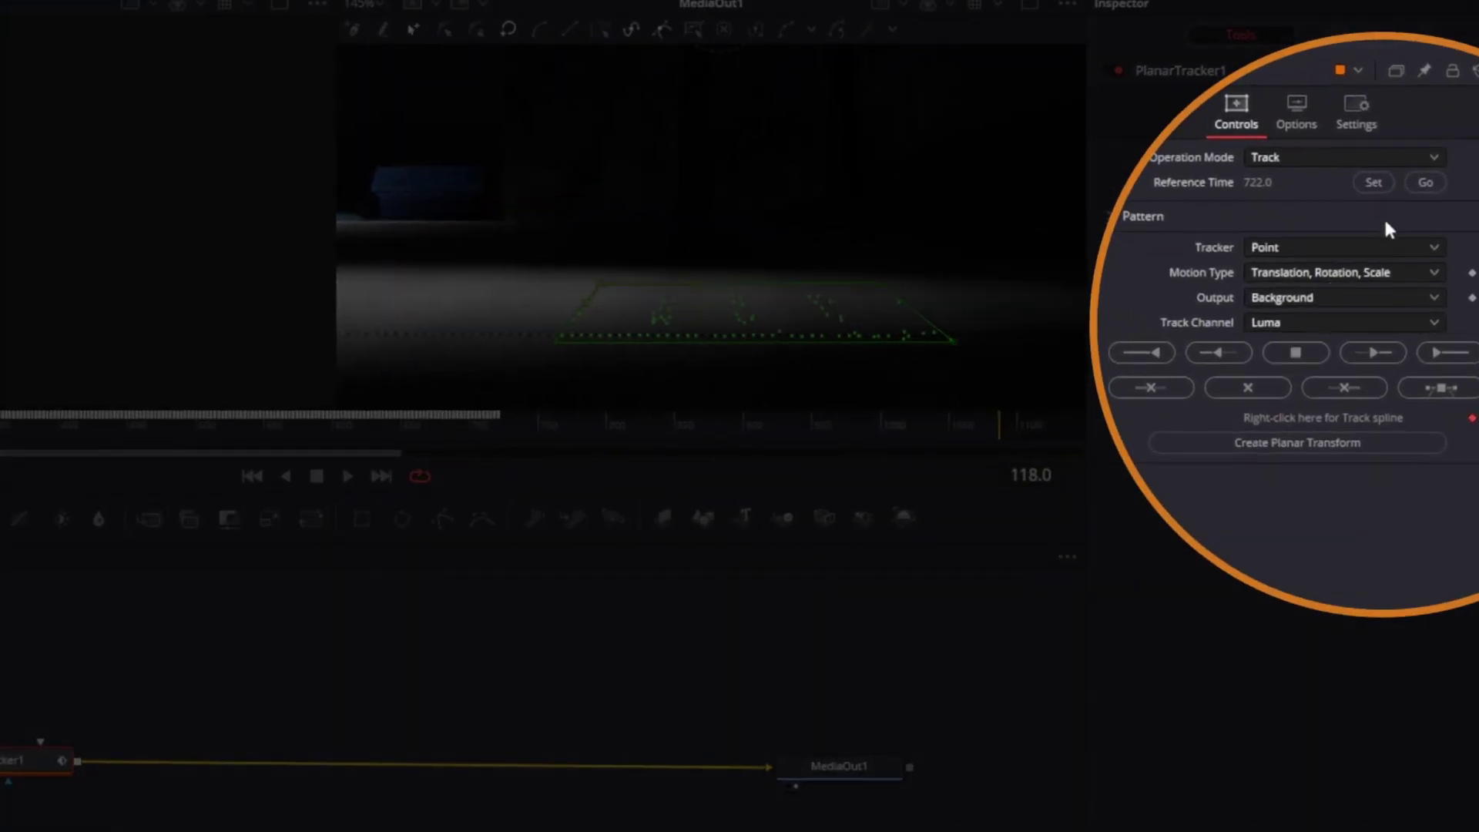
left_click(1426, 184)
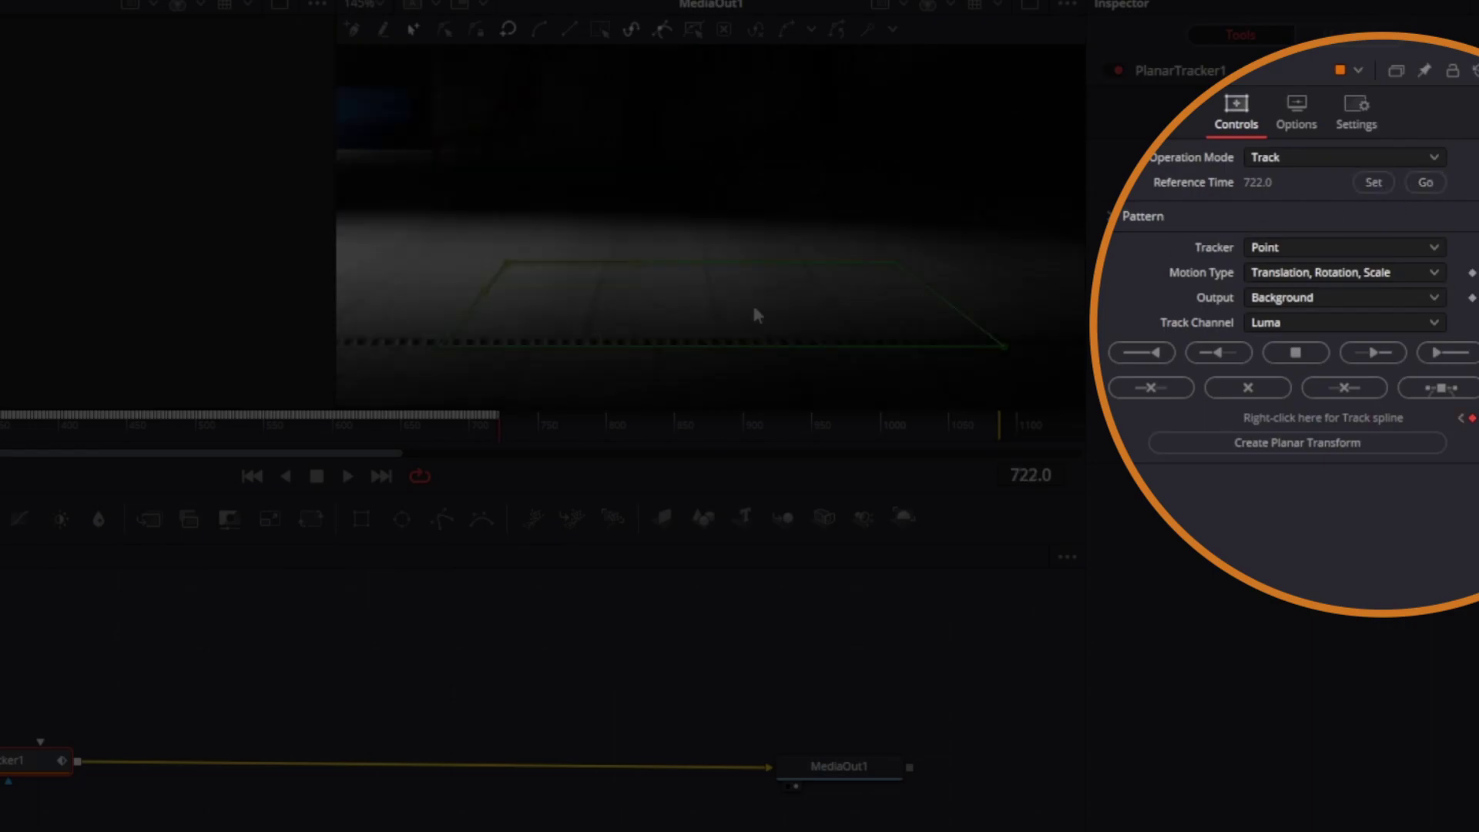
left_click(1402, 352)
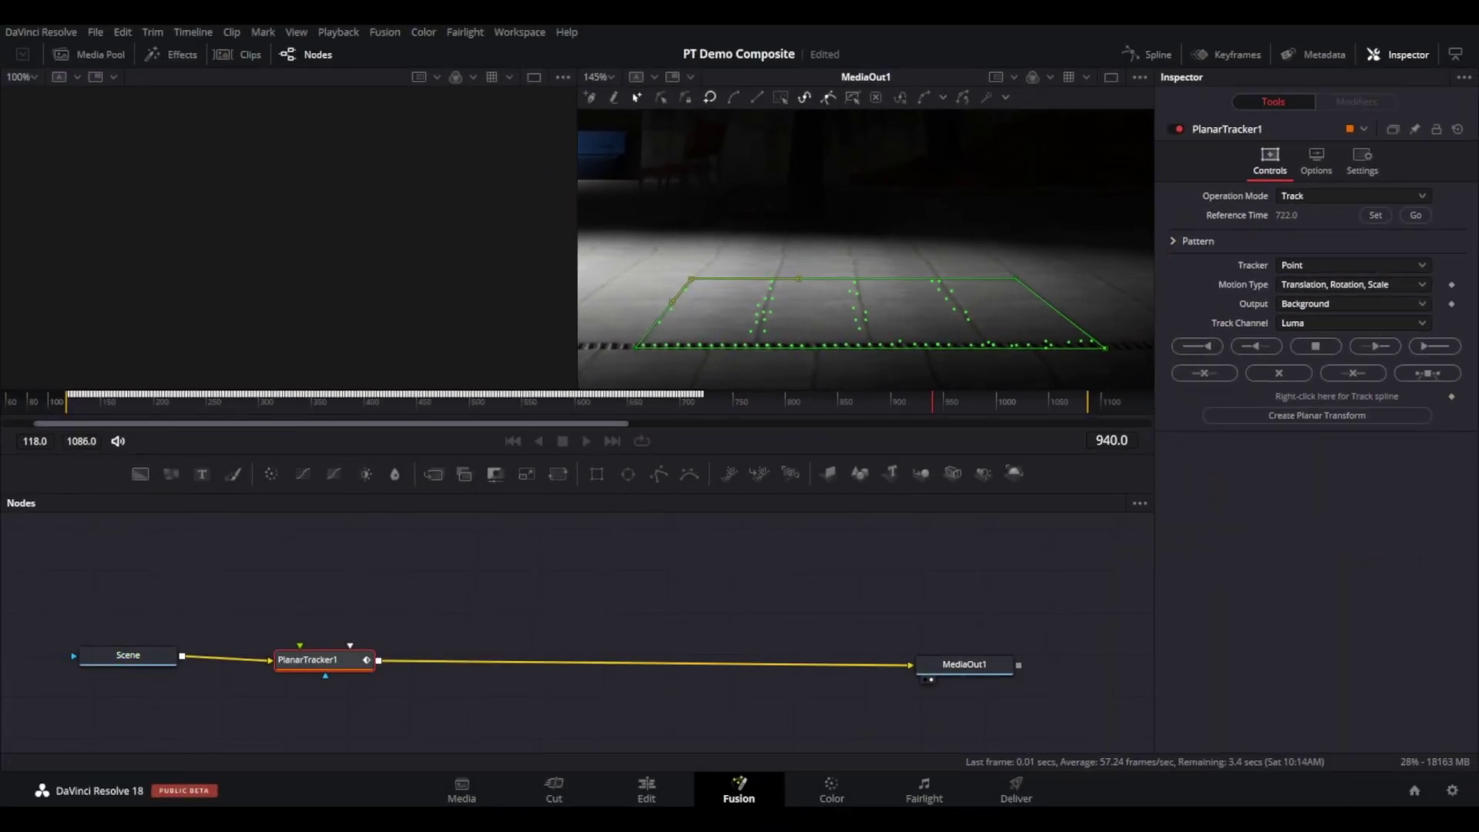
scroll(837, 311, "down", 5)
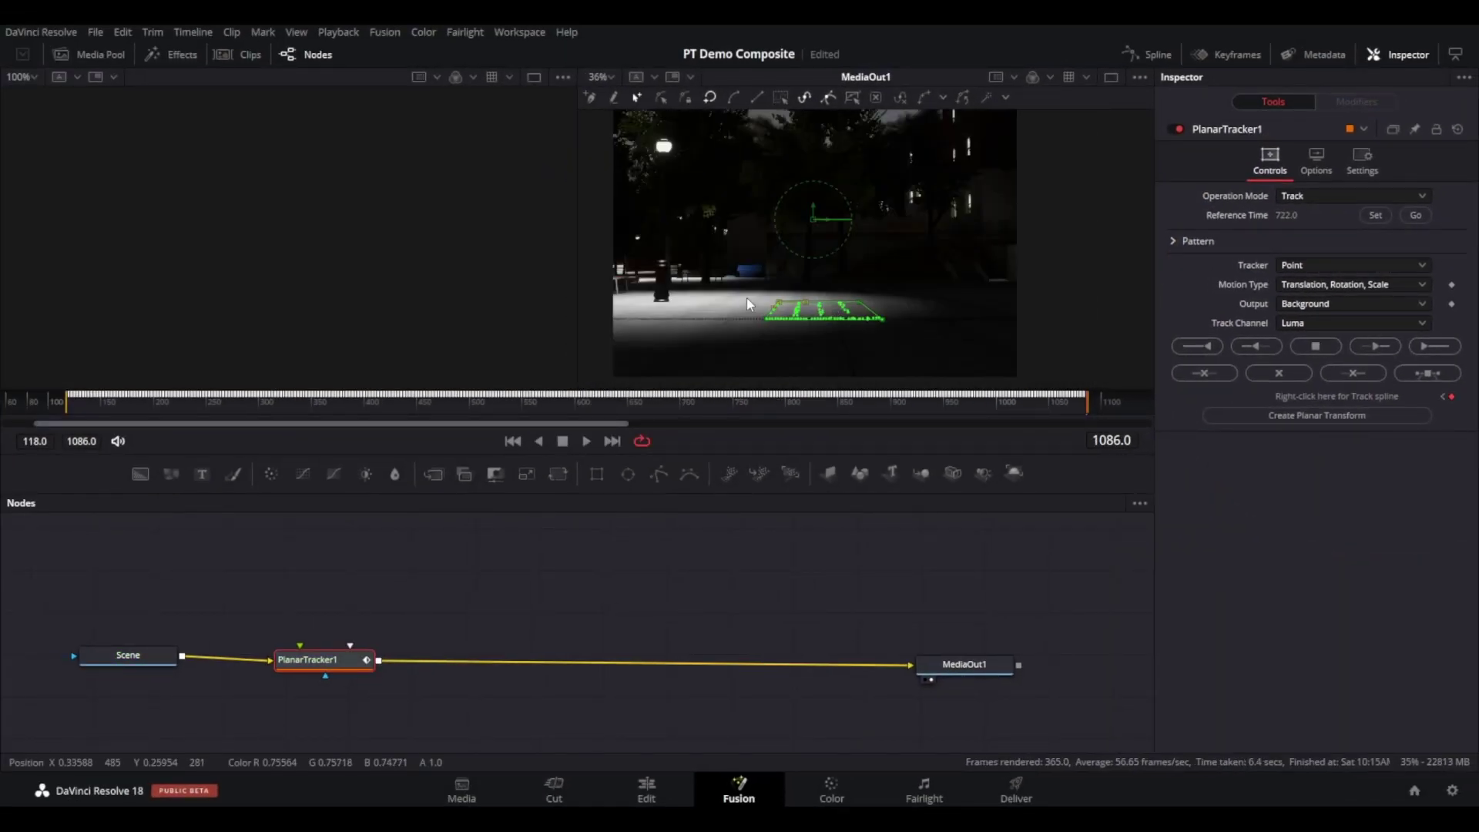
left_click_drag(742, 298, 756, 285)
- Add an unconnected Background node above Scene and set its alpha to 0
left_click_drag(481, 608, 651, 597)
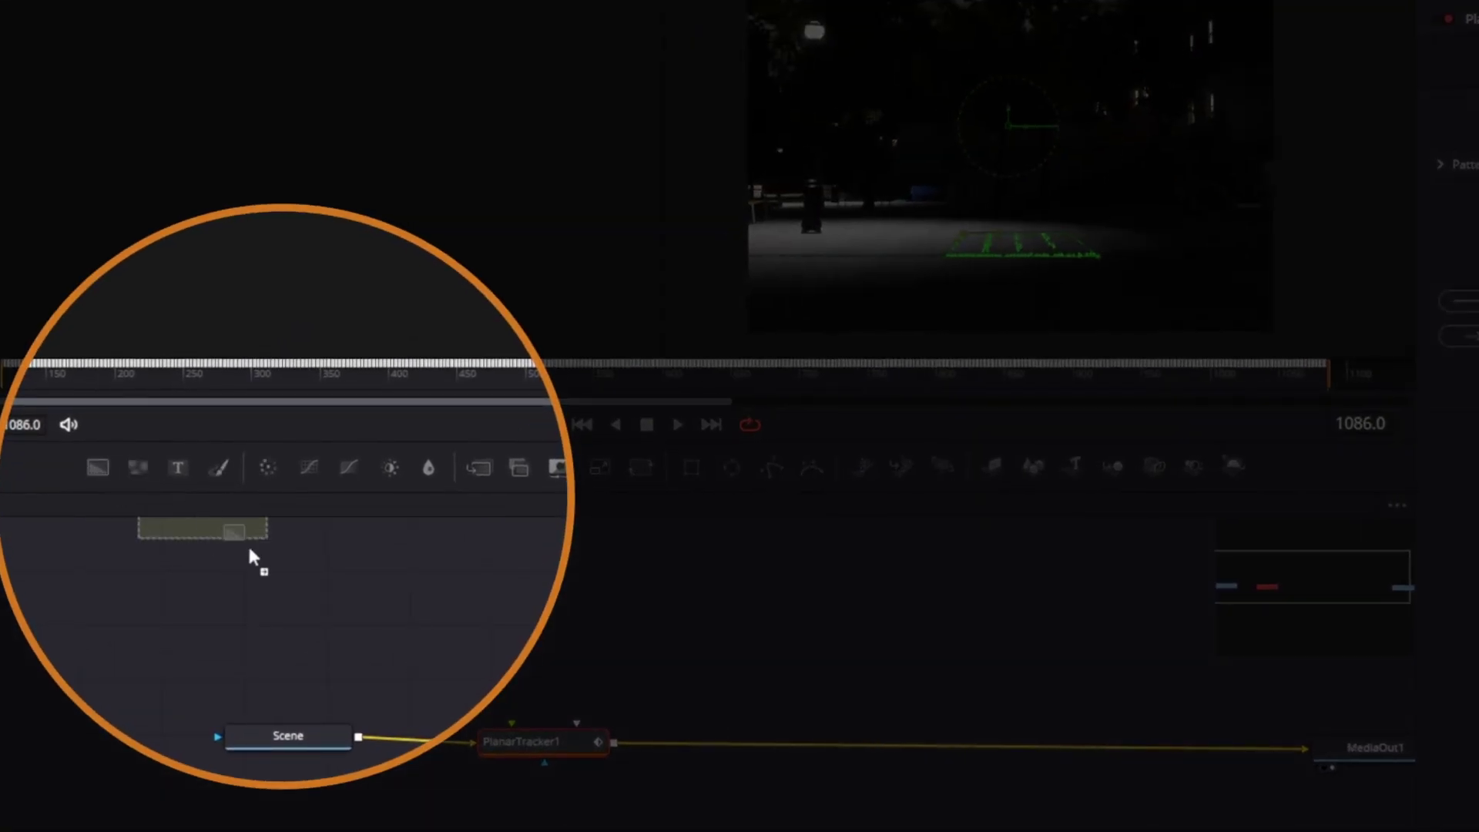
left_click_drag(278, 561, 354, 582)
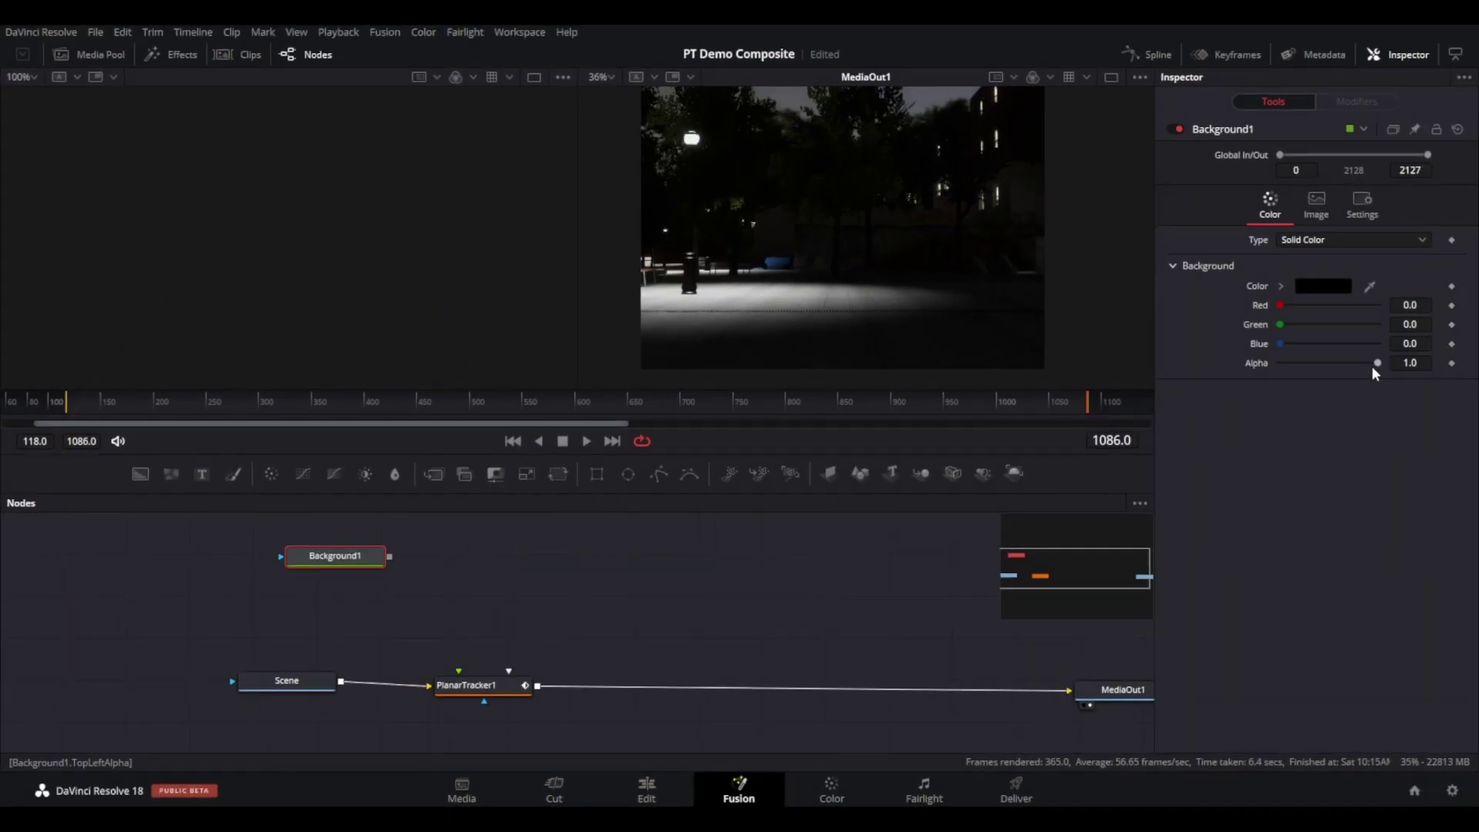
left_click_drag(1372, 366, 1266, 370)
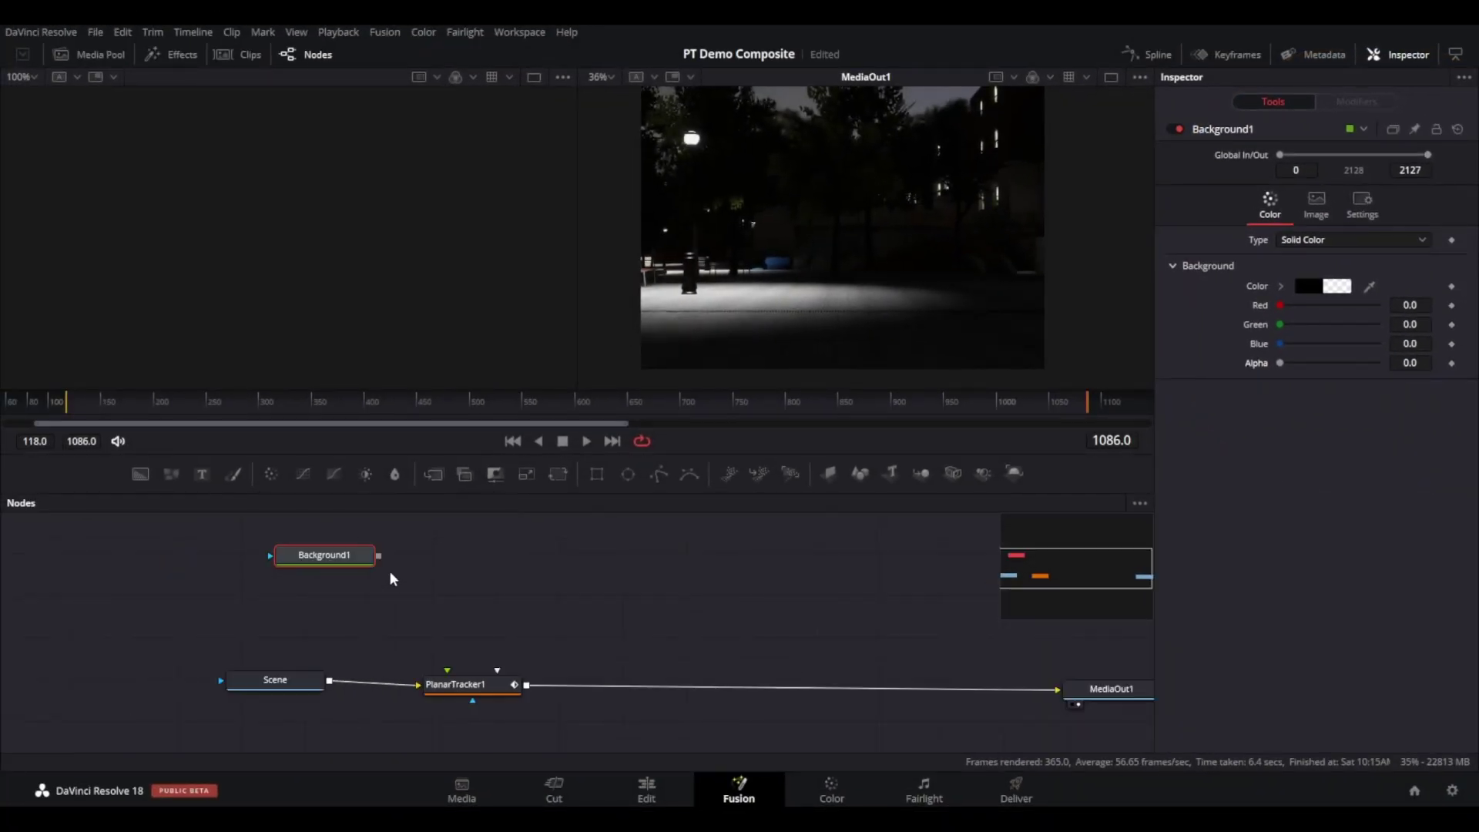
- Display the Background node in the empty viewer and reposition the node above Scene
left_click_drag(337, 560, 399, 312)
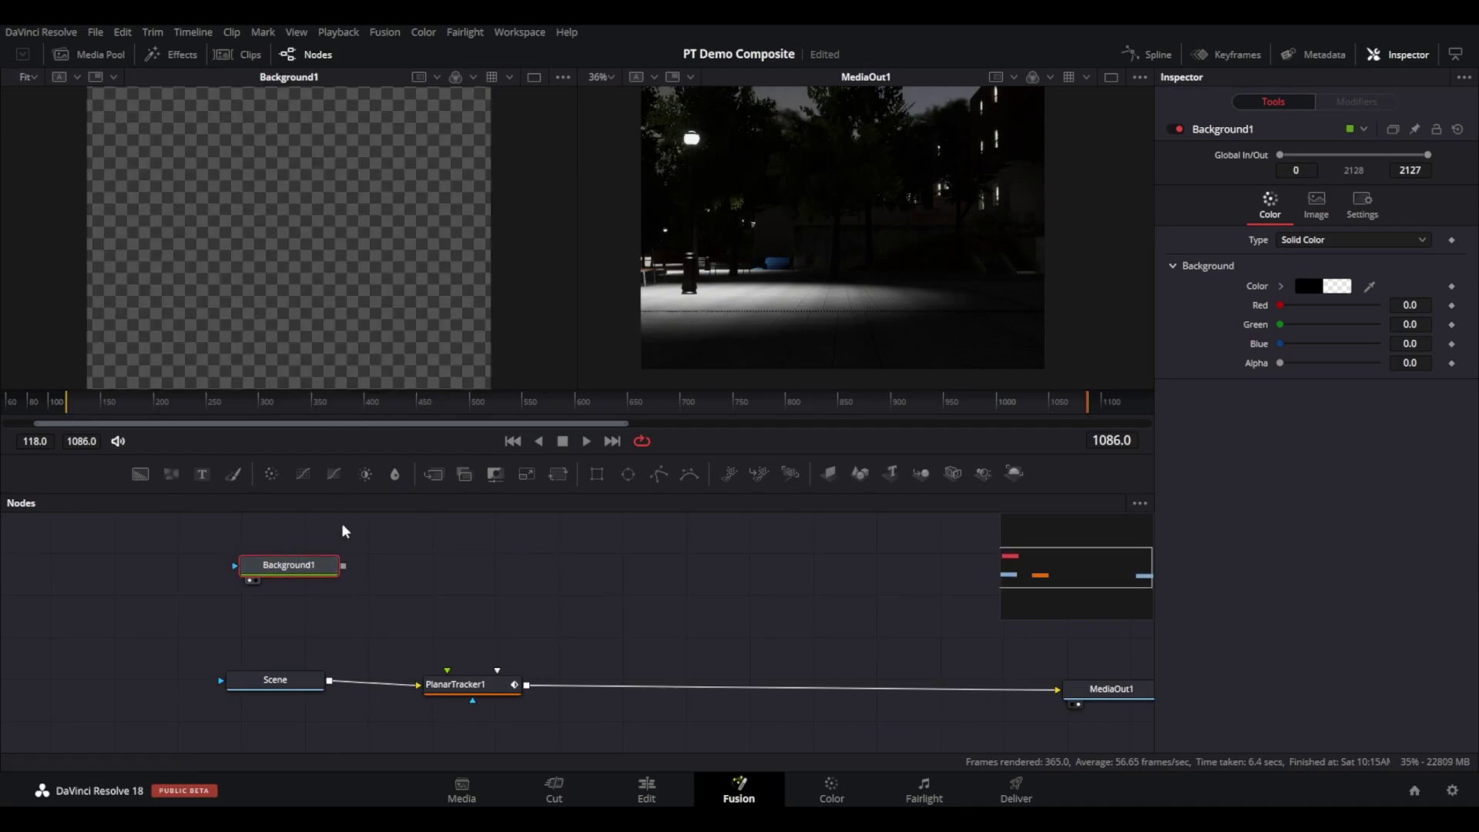
left_click_drag(299, 577, 276, 588)
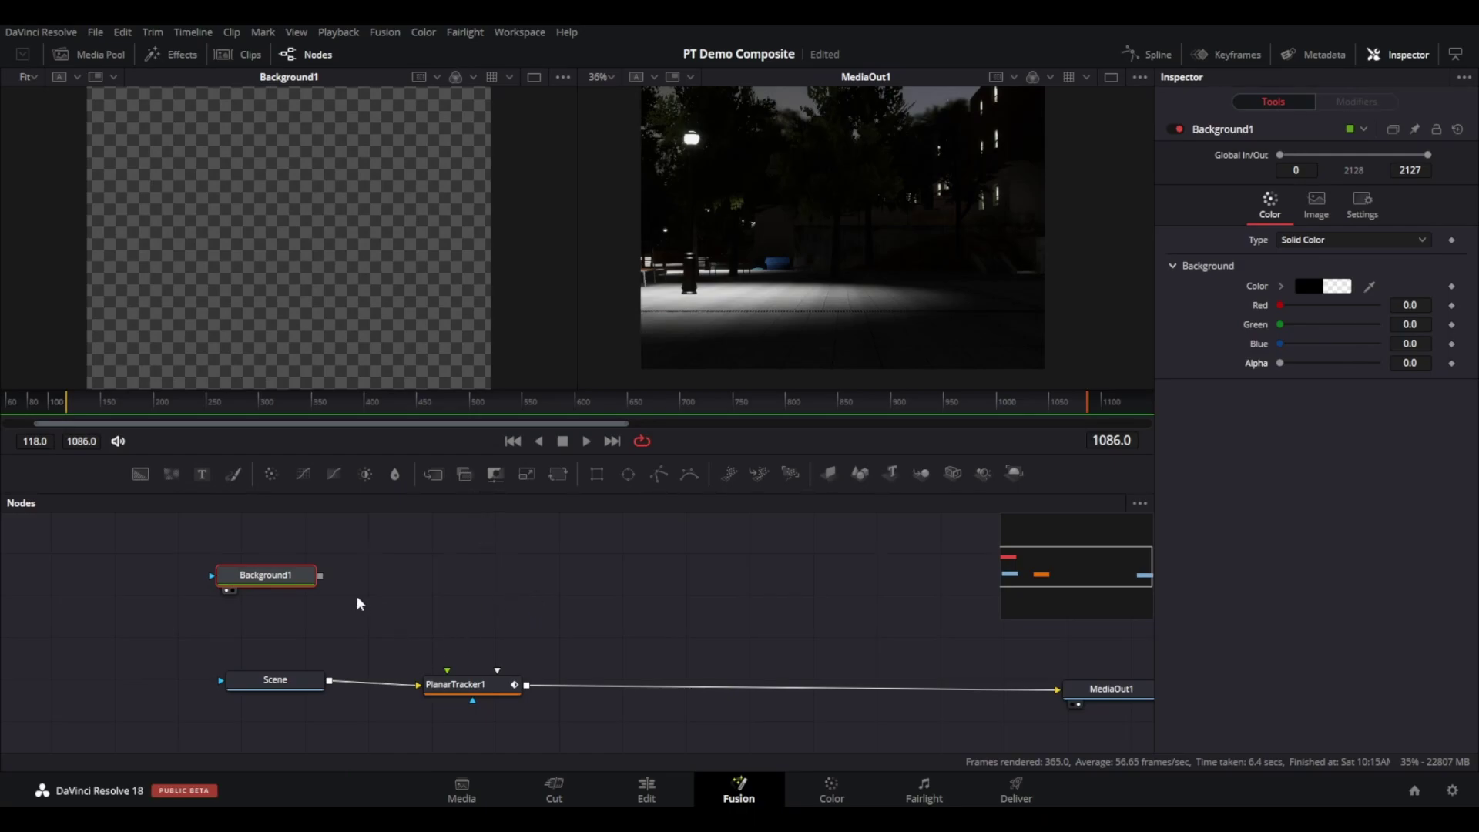
left_click_drag(301, 580, 351, 570)
- Add PT Demo - Creature.jpg from the media pool to the node graph and rename its node PT Demo Char
left_click(171, 54)
left_click(100, 54)
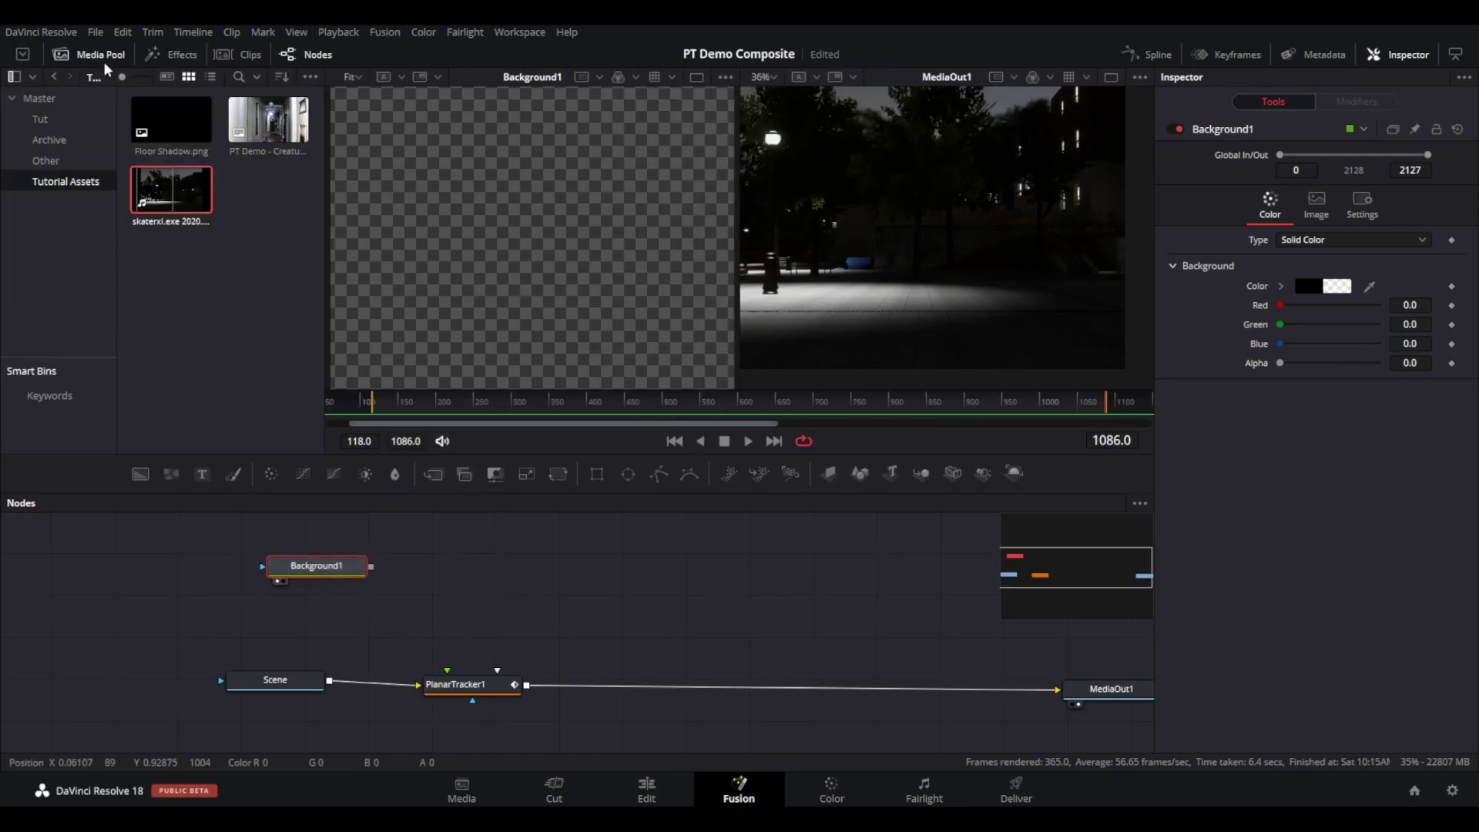
left_click_drag(268, 119, 506, 595)
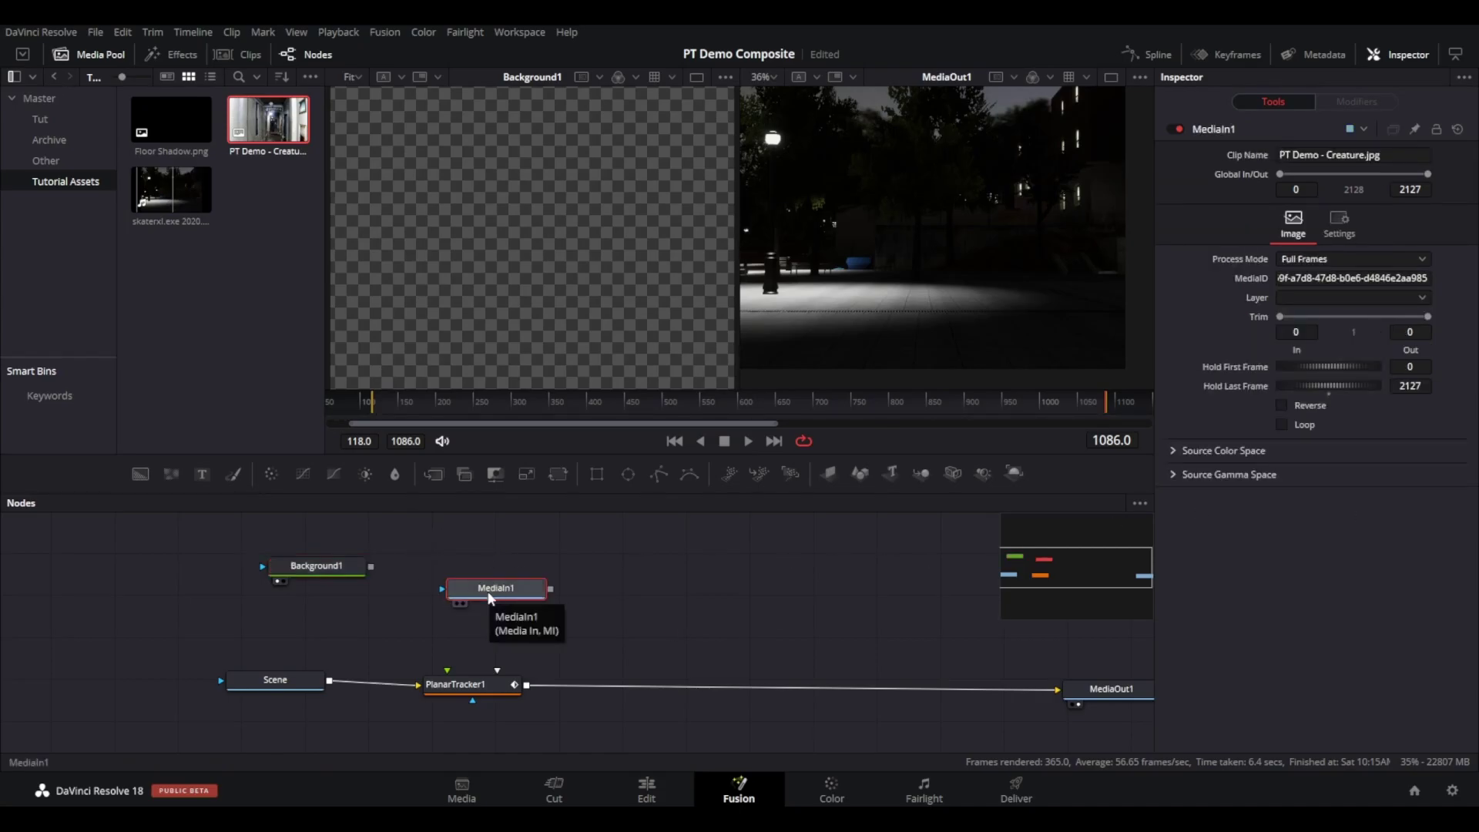
key("F2")
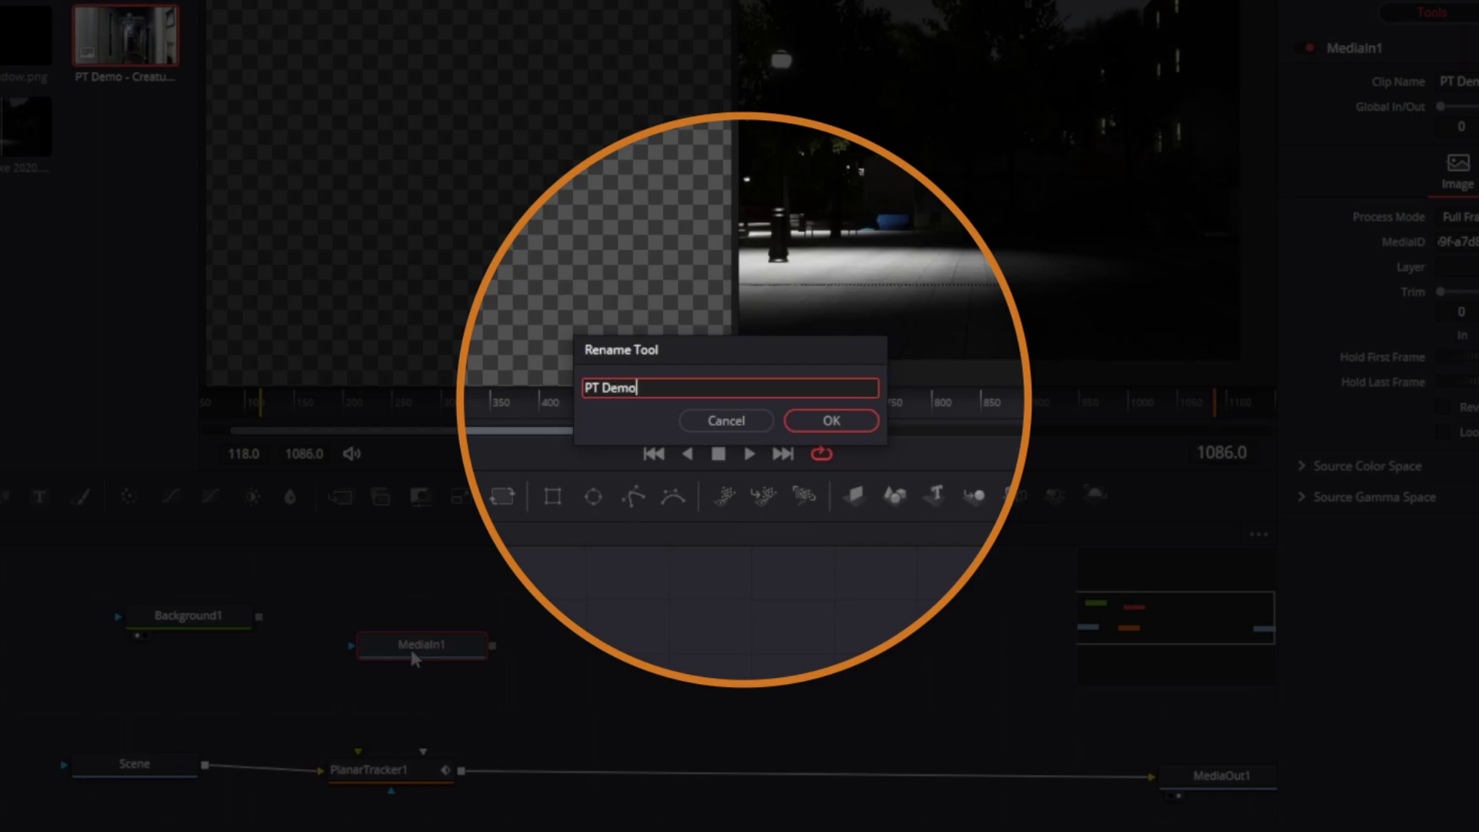
type("PT Demo Char")
key("Return")
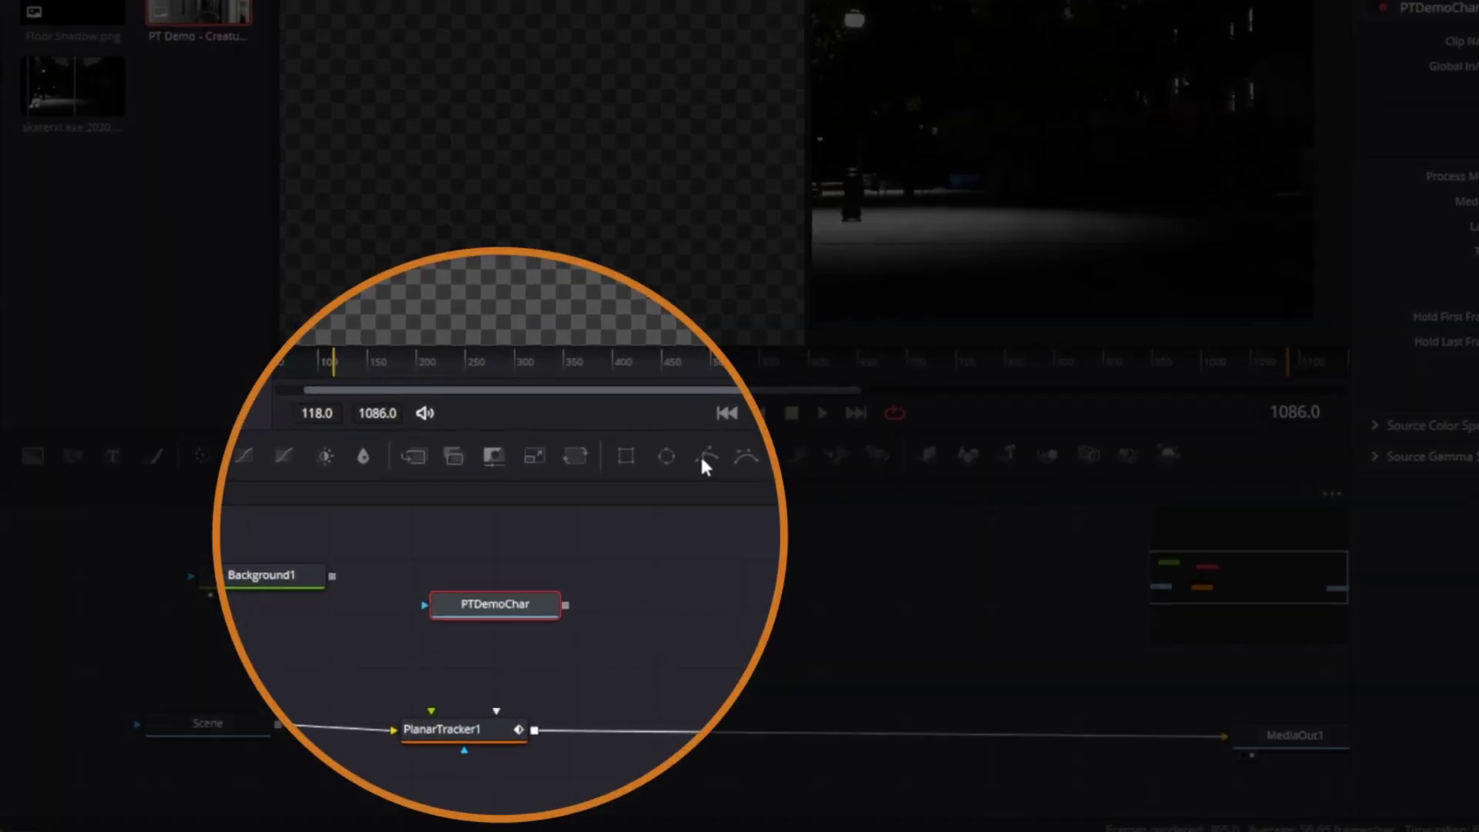
- Add a Polygon mask, connect it to the effect mask input of PTDemoChar, and invert the mask
left_click_drag(658, 473, 439, 599)
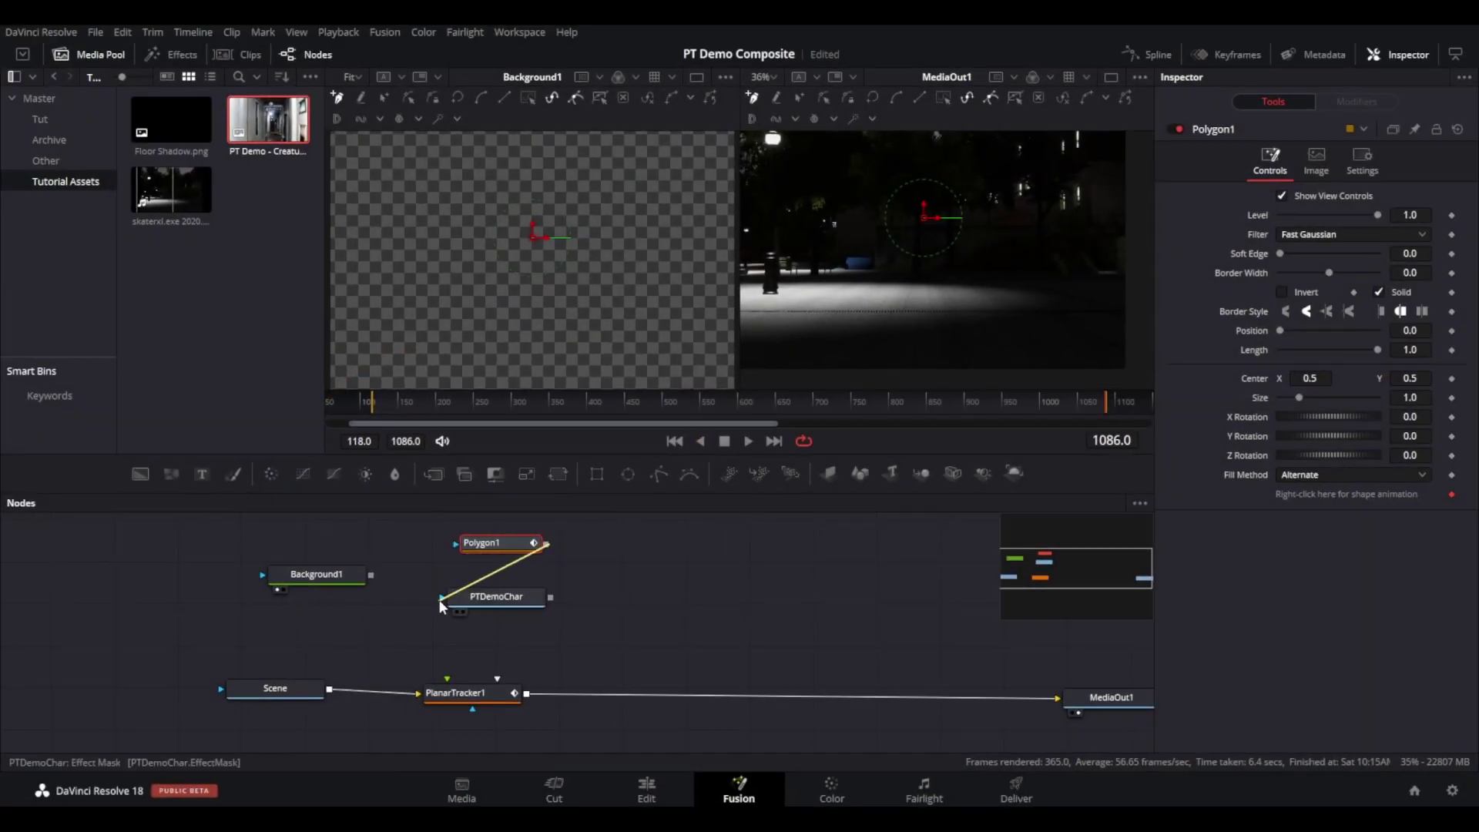
left_click(497, 597)
left_click(482, 543)
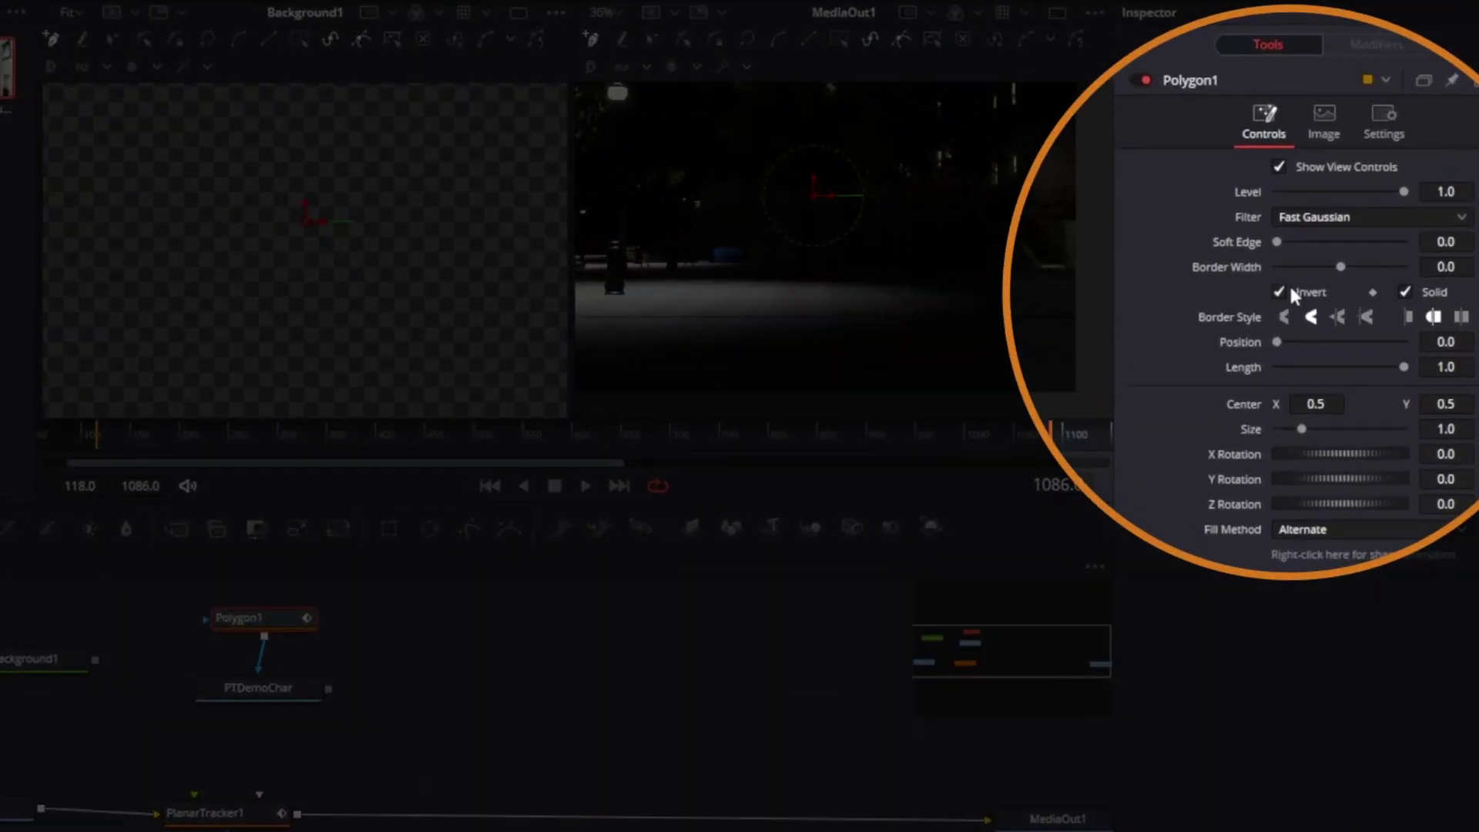
- Display PTDemoChar in place of Background1 and trace the polygon mask from the creature's head down one side and around its feet
left_click(1282, 292)
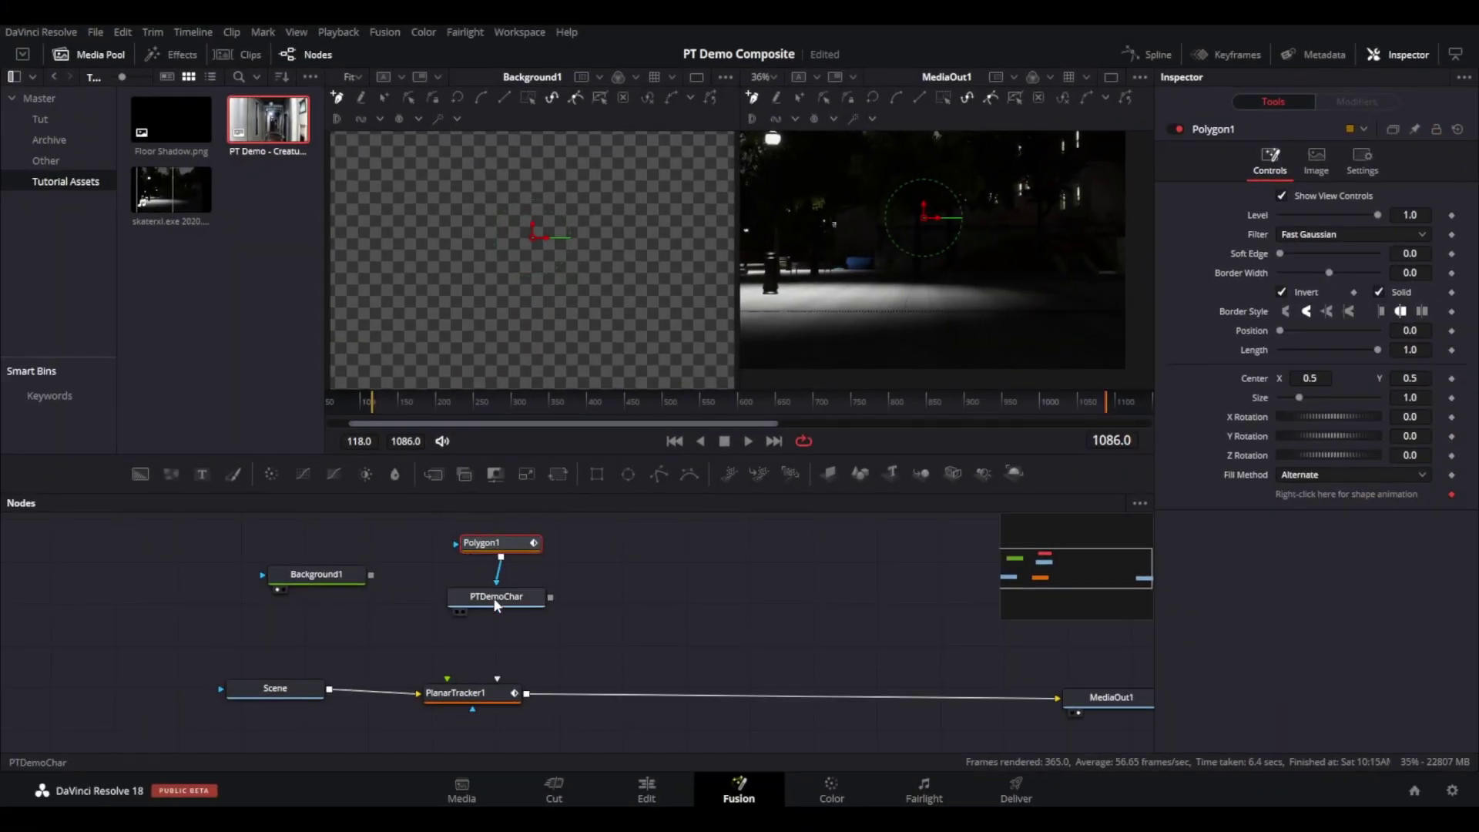
left_click_drag(493, 598, 560, 405)
scroll(555, 290, "up", 4)
left_click_drag(579, 457, 578, 523)
left_click(550, 188)
left_click(564, 194)
left_click(574, 201)
left_click(579, 216)
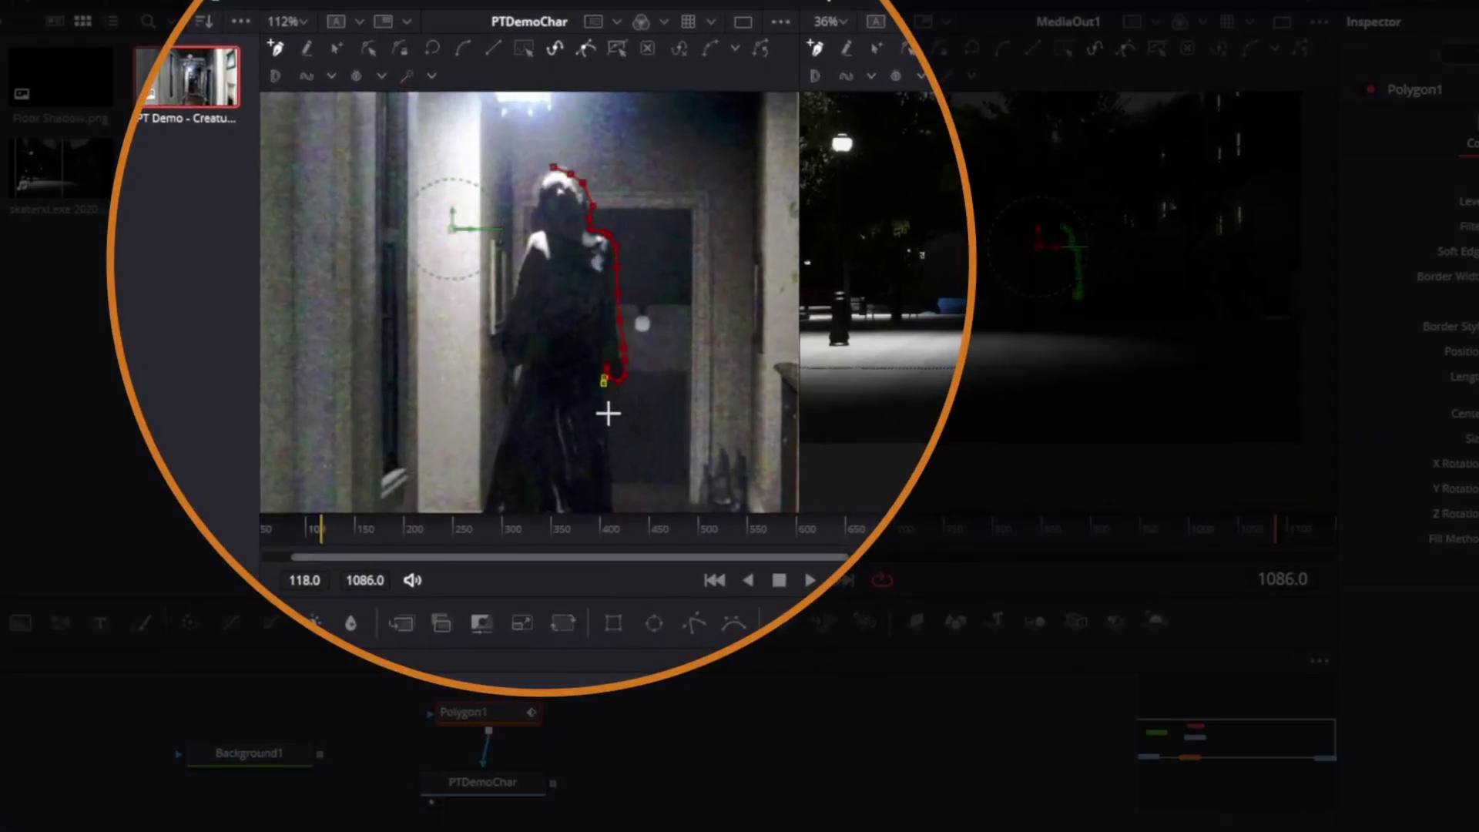
left_click(612, 461)
left_click_drag(612, 474, 640, 281)
left_click(646, 350)
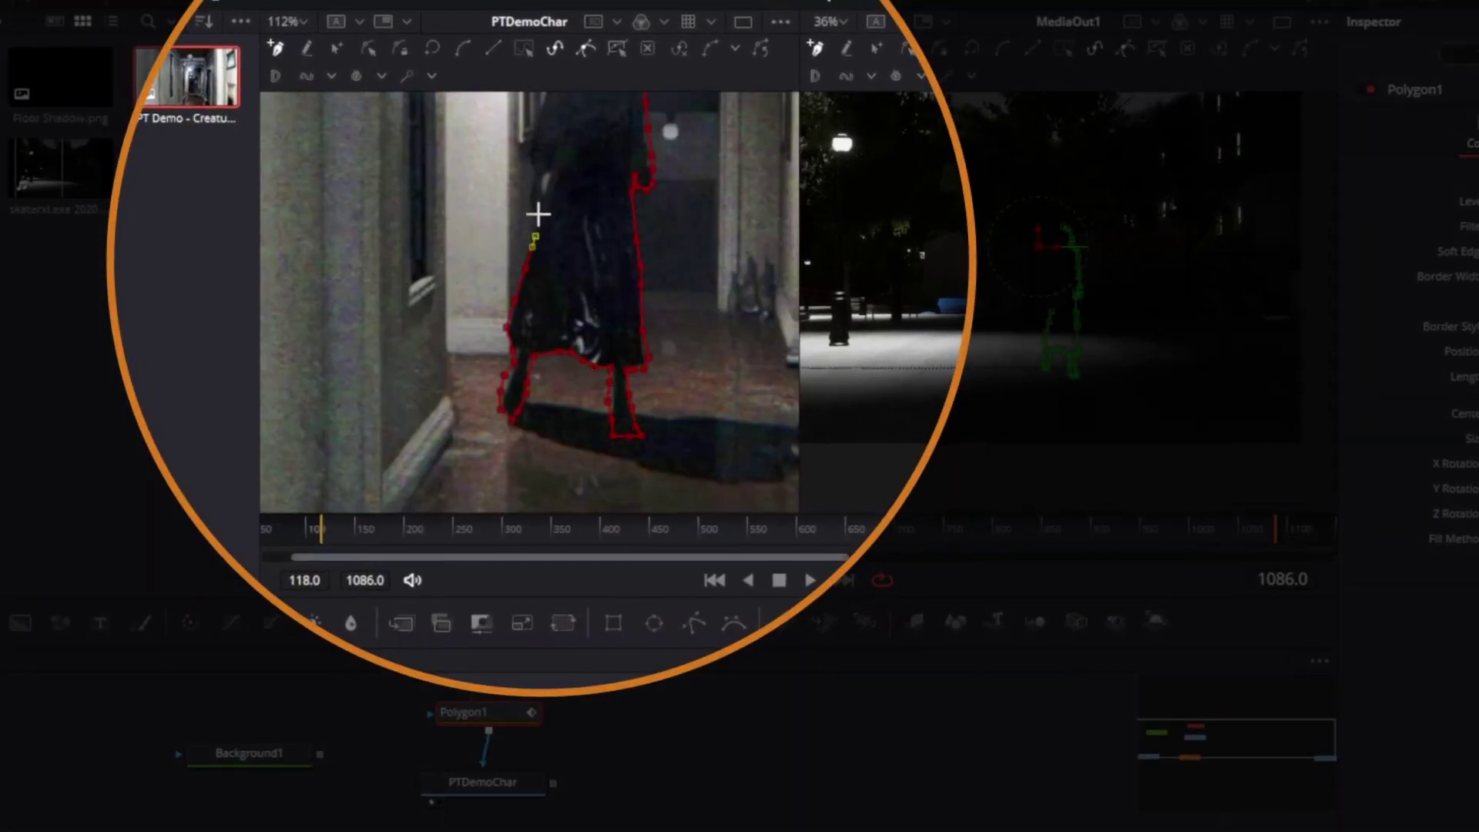
- Trace the creature's remaining side up to the head, close the polygon, and turn off the mask's Invert option
scroll(538, 221, "up", 3)
left_click_drag(538, 221, 571, 397)
left_click(560, 308)
left_click(540, 228)
left_click_drag(589, 183, 624, 293)
left_click(617, 201)
left_click(631, 140)
left_click_drag(631, 101, 641, 349)
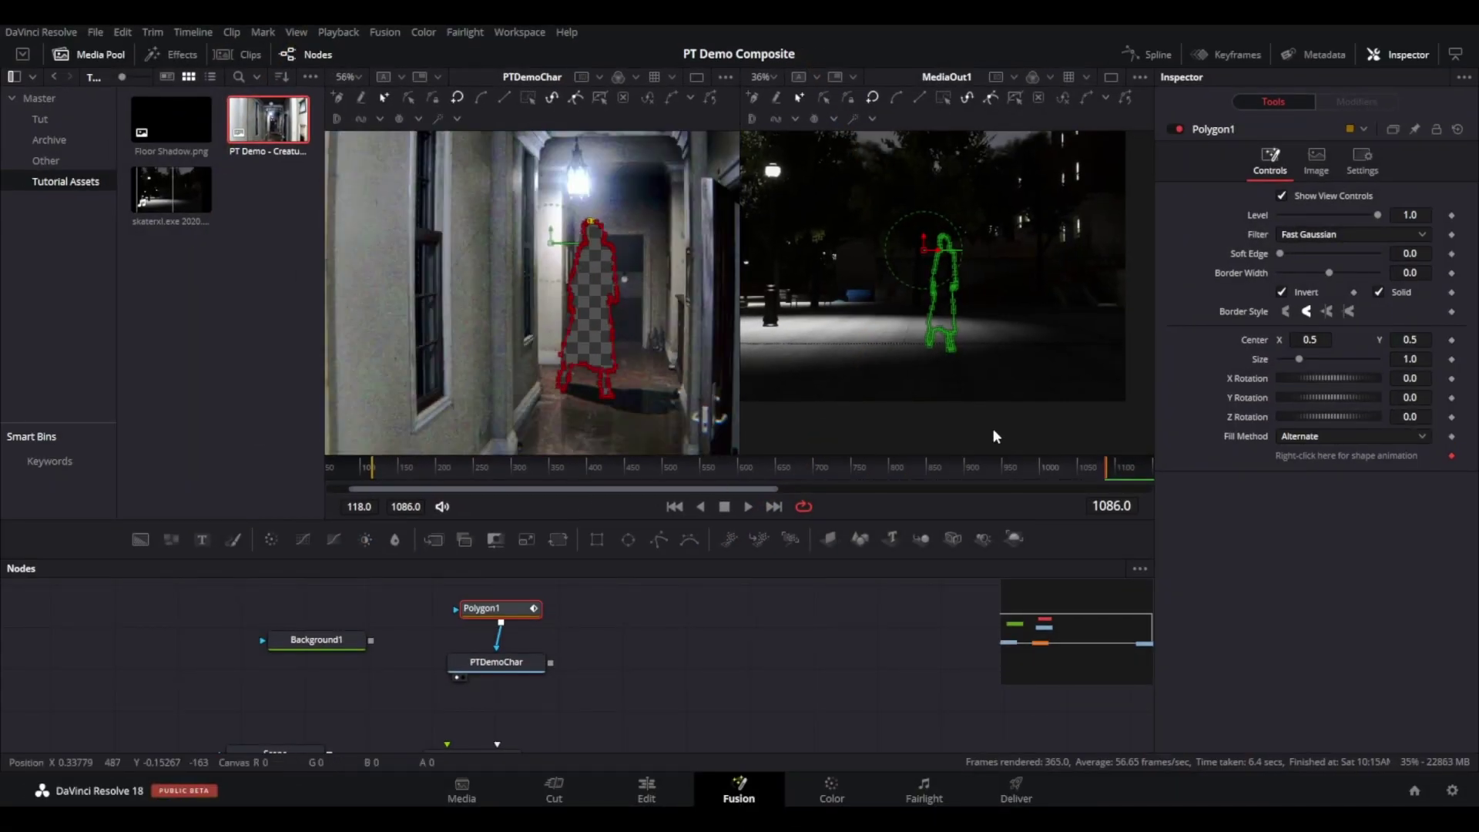
left_click(1283, 290)
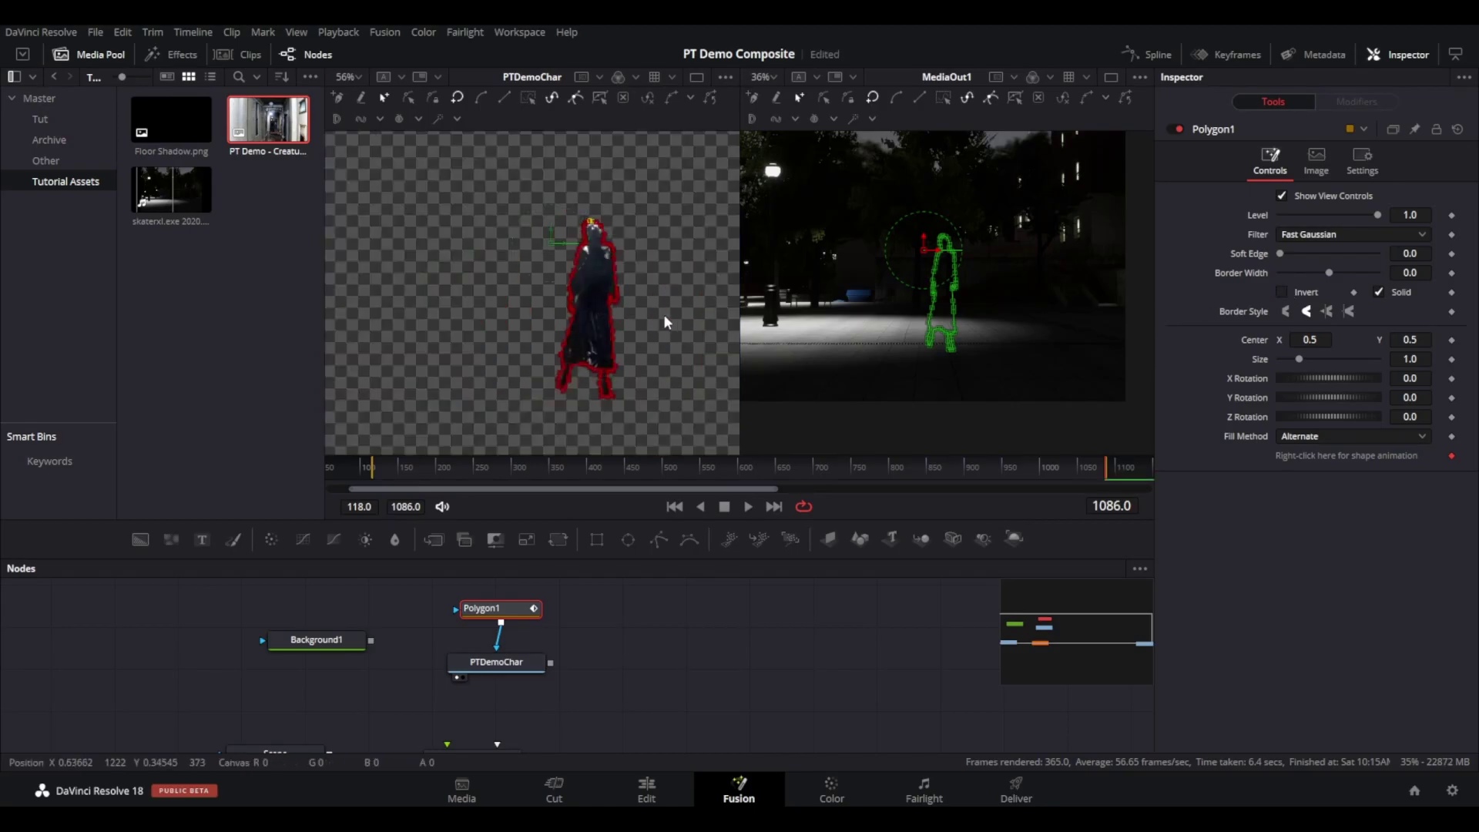
left_click(664, 315)
- Add a Merge node beside PTDemoChar and connect Background1 to its background input
left_click_drag(616, 688, 564, 627)
left_click_drag(435, 541, 608, 642)
left_click_drag(283, 585, 655, 626)
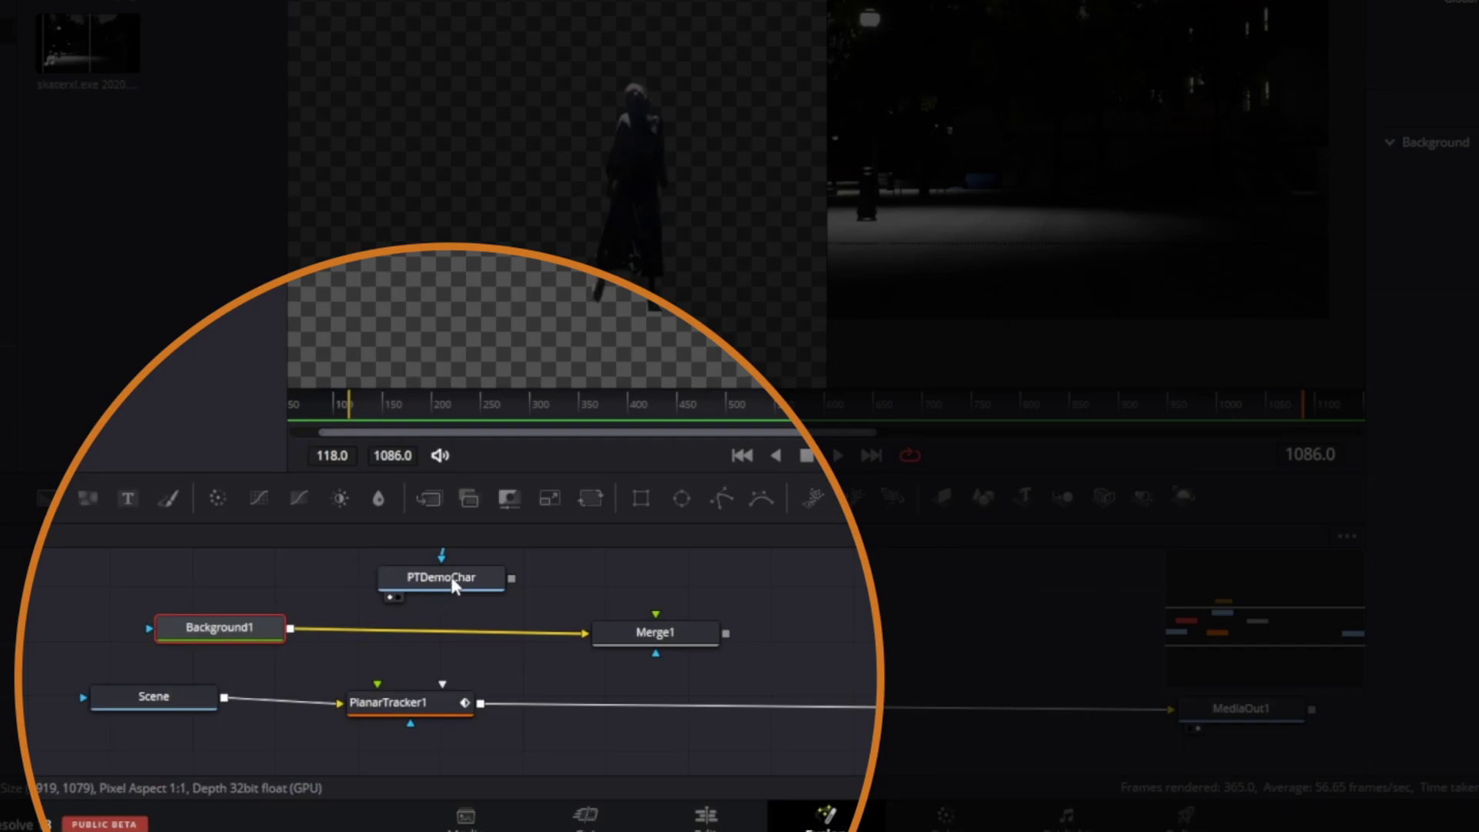
- Connect PTDemoChar to the Merge node's foreground and the Merge output to PlanarTracker1's corner pin input
left_click(453, 585)
scroll(843, 652, "up", 2)
left_click_drag(333, 569, 642, 724)
scroll(669, 630, "down", 3)
- Set PlanarTracker1's operation mode to Corner Pin
left_click(642, 724)
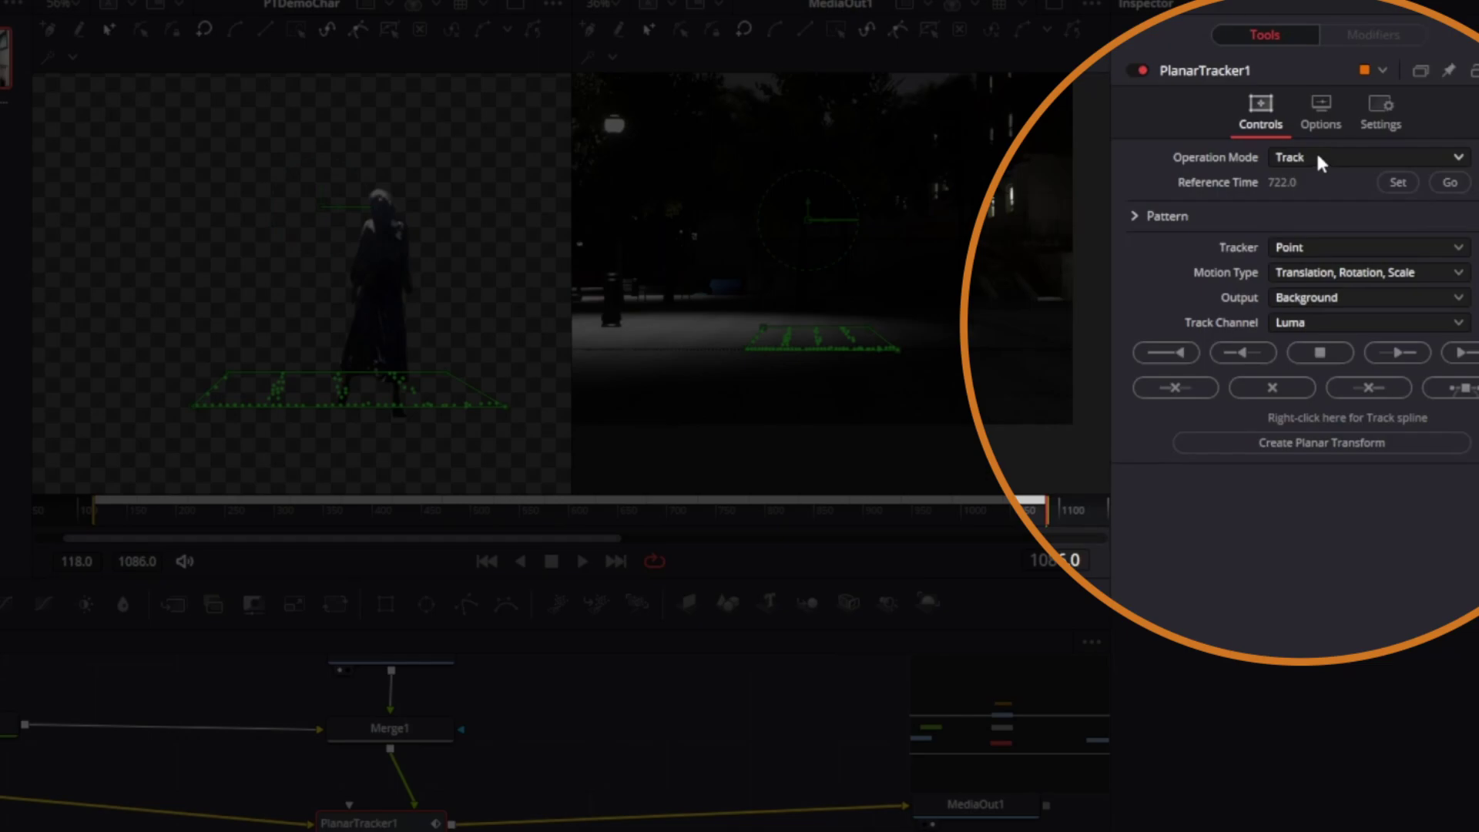
left_click(1314, 197)
left_click(1319, 226)
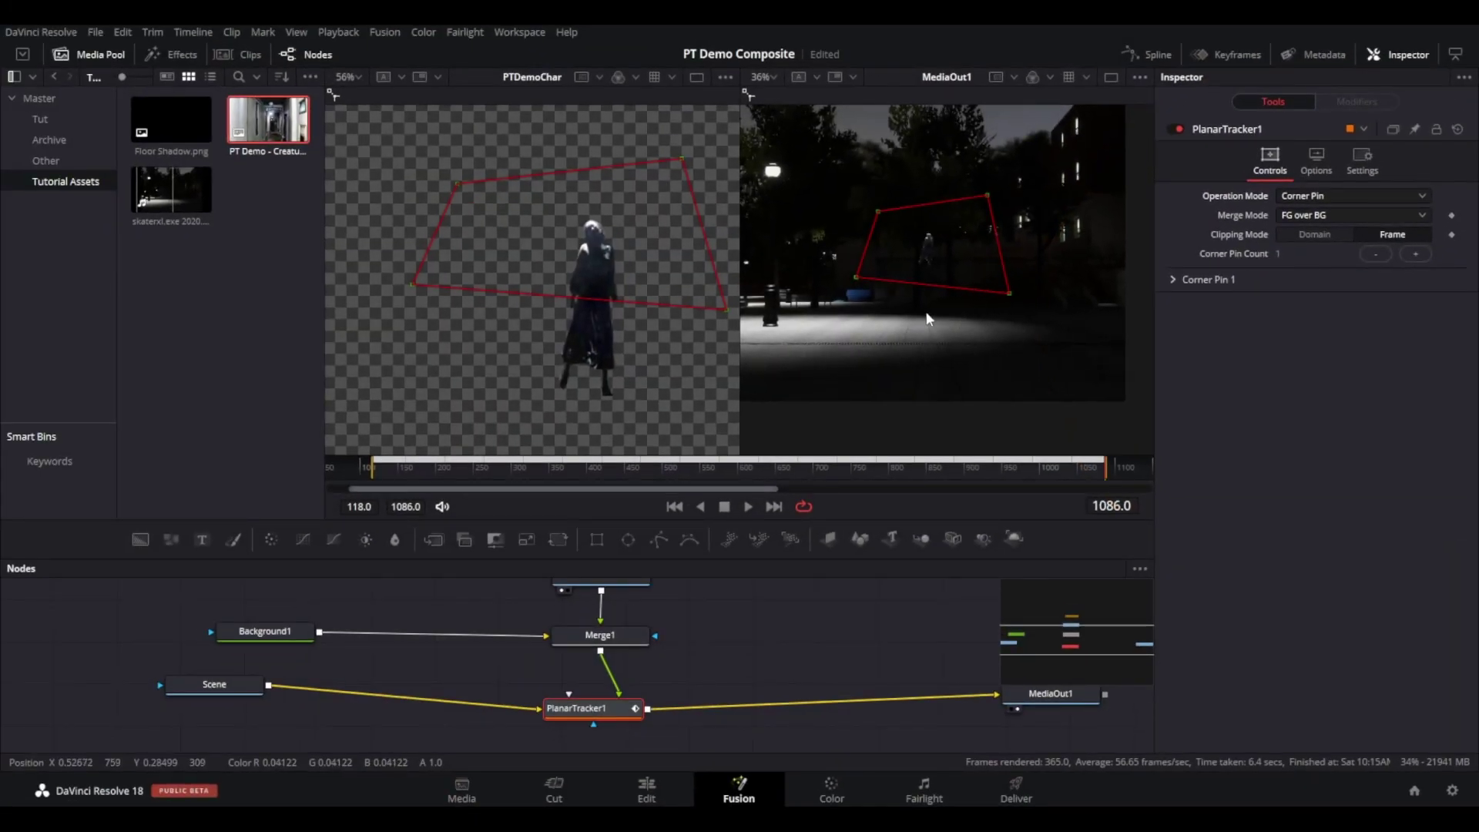
- Move and enlarge the corner pin in the MediaOut1 view to scale up the creature and place it on the lit pavement near the trash can
scroll(923, 312, "up", 3)
left_click_drag(926, 324, 1024, 368)
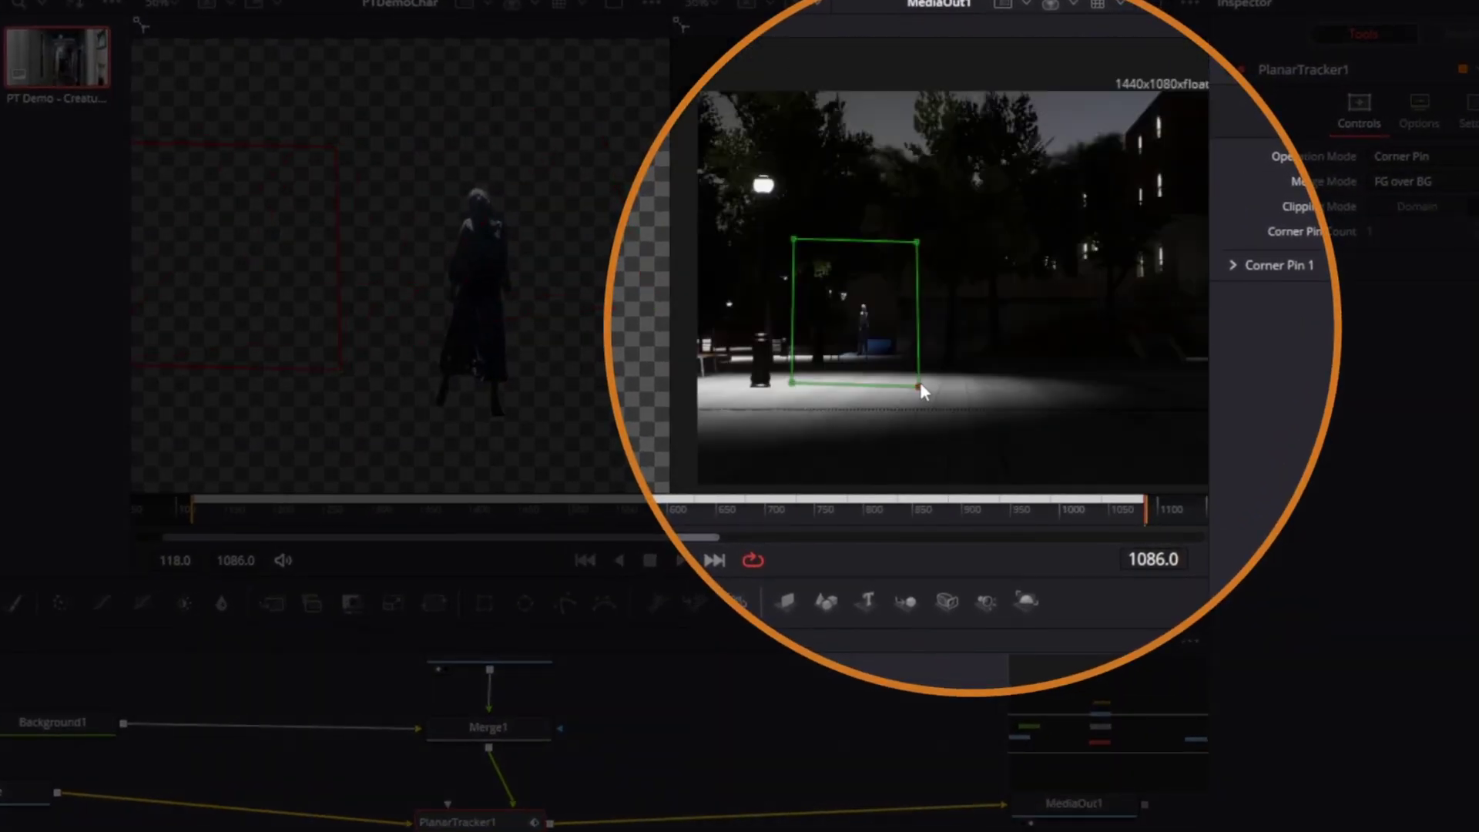
left_click_drag(909, 247, 992, 188)
left_click_drag(984, 389, 1007, 458)
left_click_drag(789, 194, 736, 188)
left_click_drag(758, 446, 718, 436)
left_click_drag(993, 183, 958, 181)
left_click_drag(1000, 448, 951, 439)
- Fine-tune the four pin corners to correct the creature's tilt and proportions and plant its feet on the pavement
left_click_drag(720, 438, 726, 436)
left_click_drag(957, 182, 977, 185)
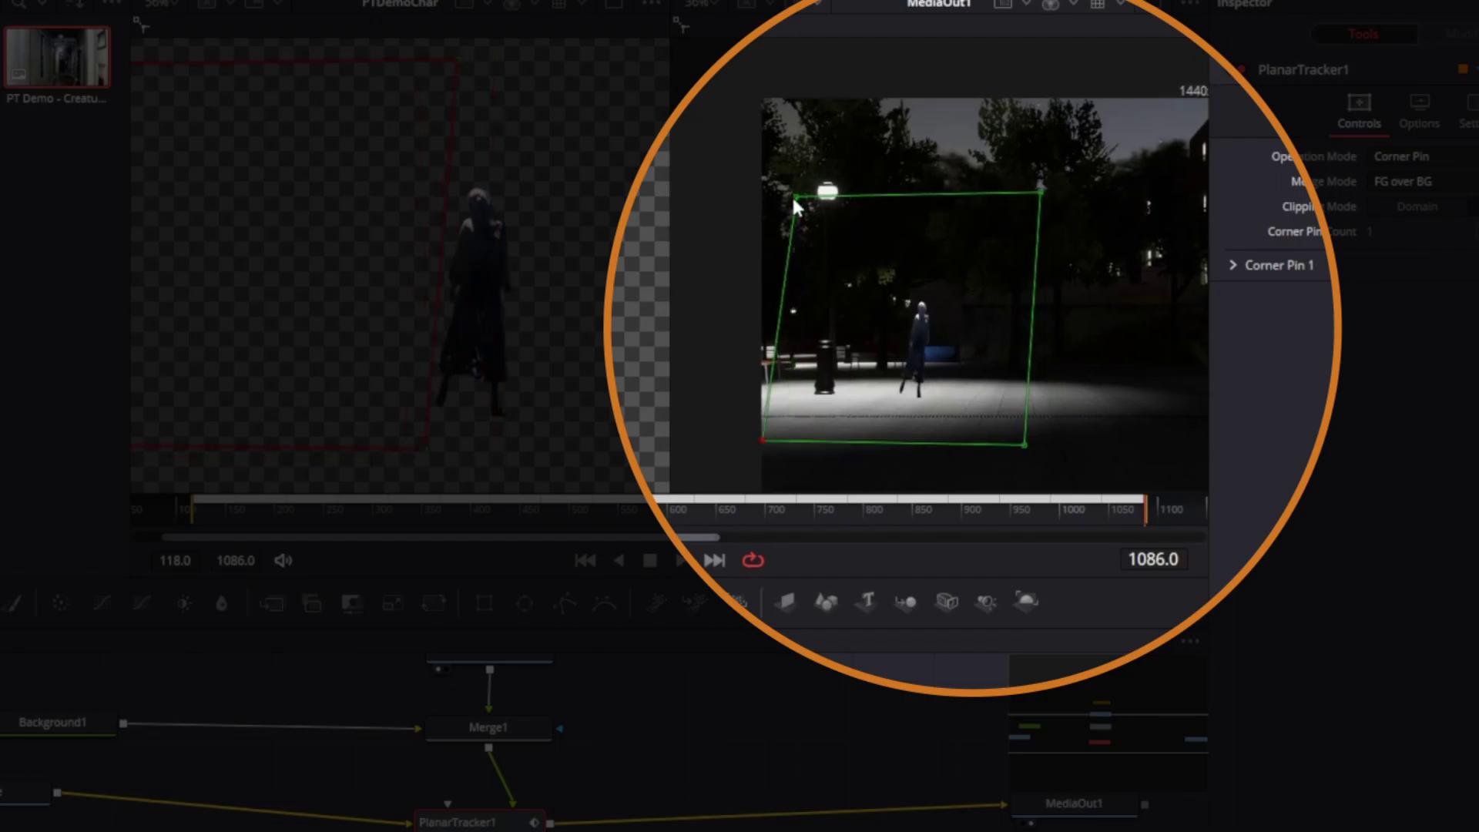
left_click_drag(792, 194, 731, 200)
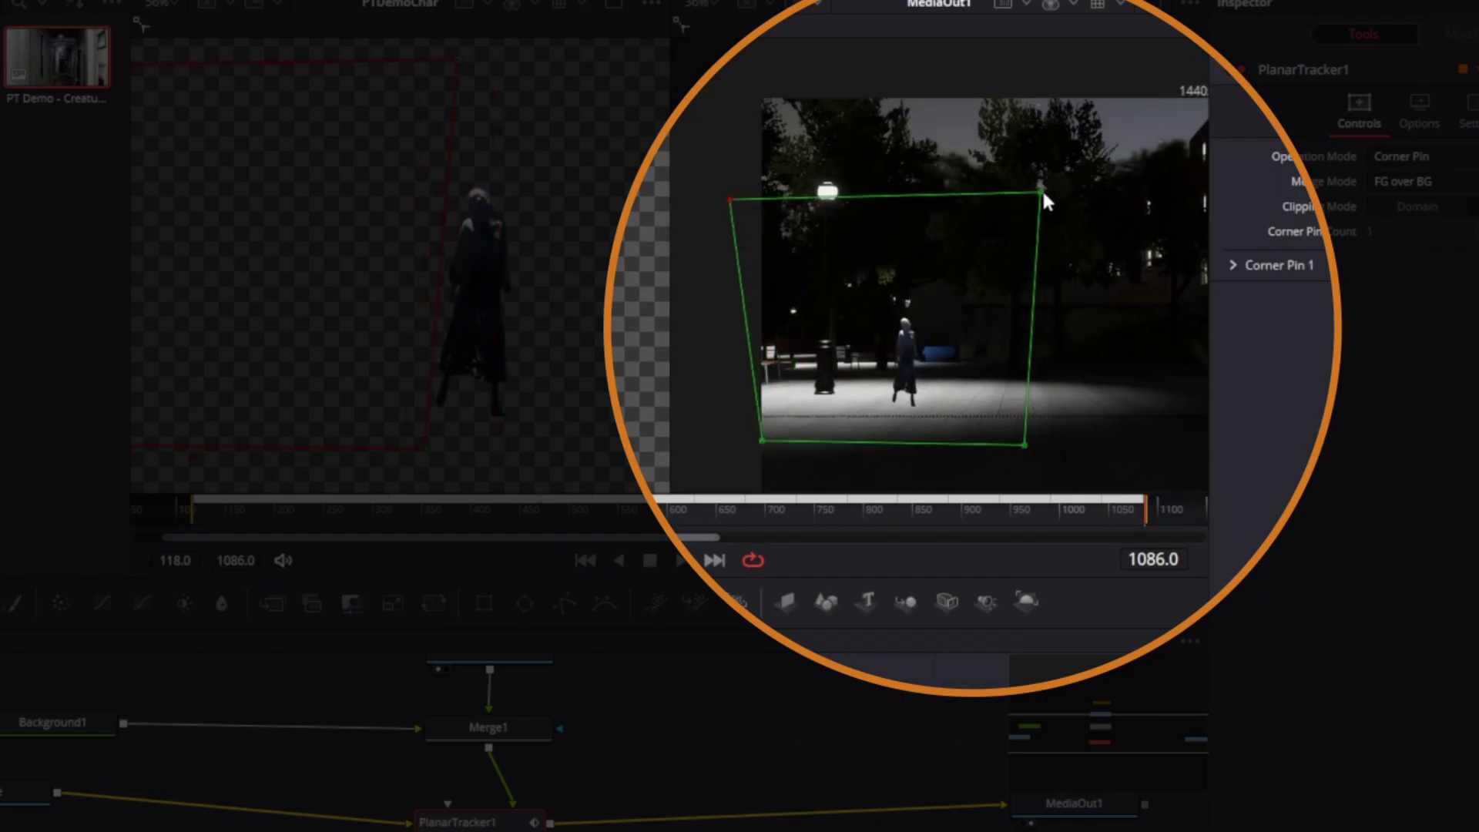
left_click_drag(1042, 192, 1030, 186)
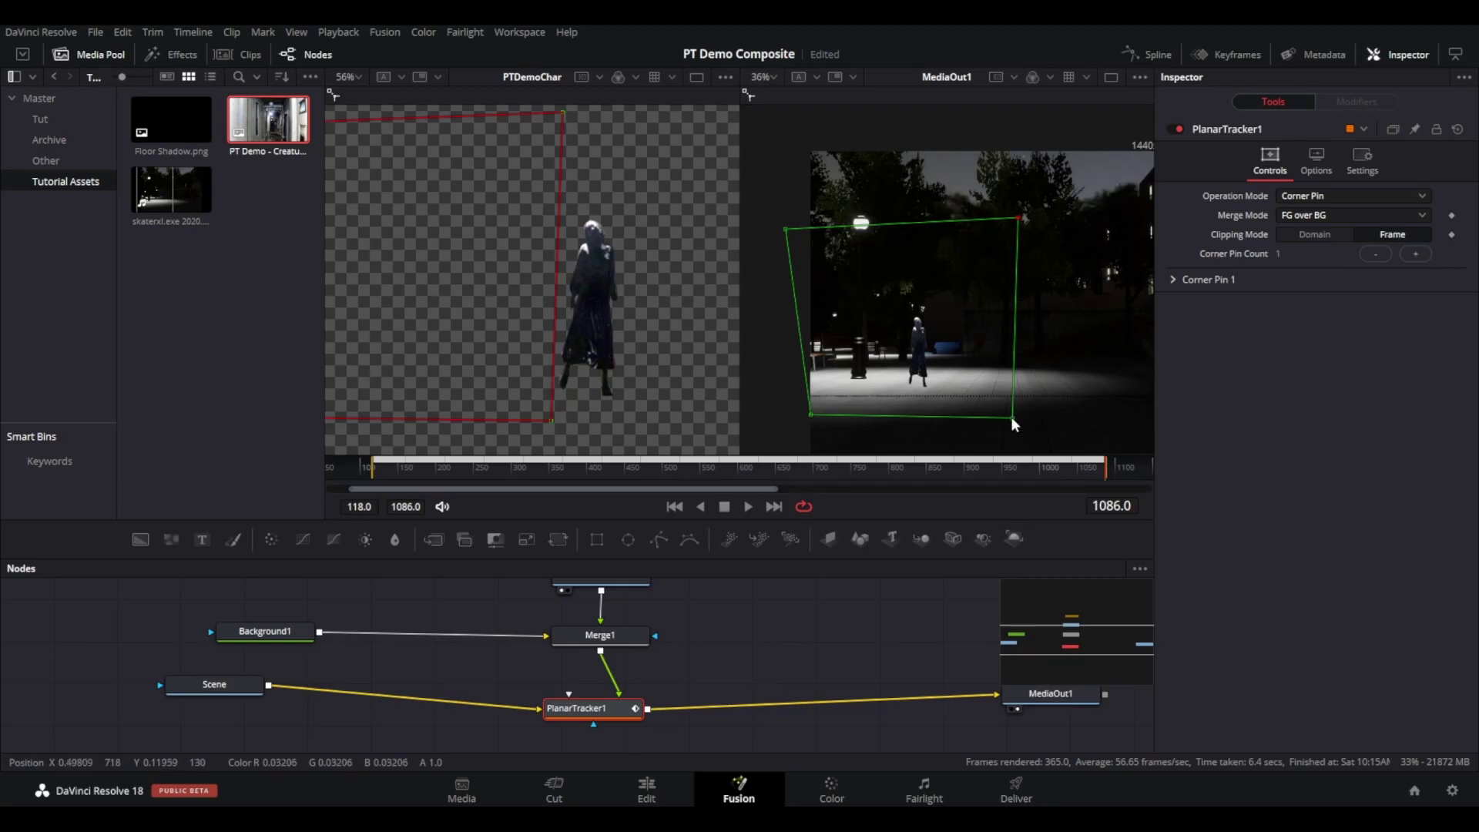
left_click_drag(1012, 417, 1011, 415)
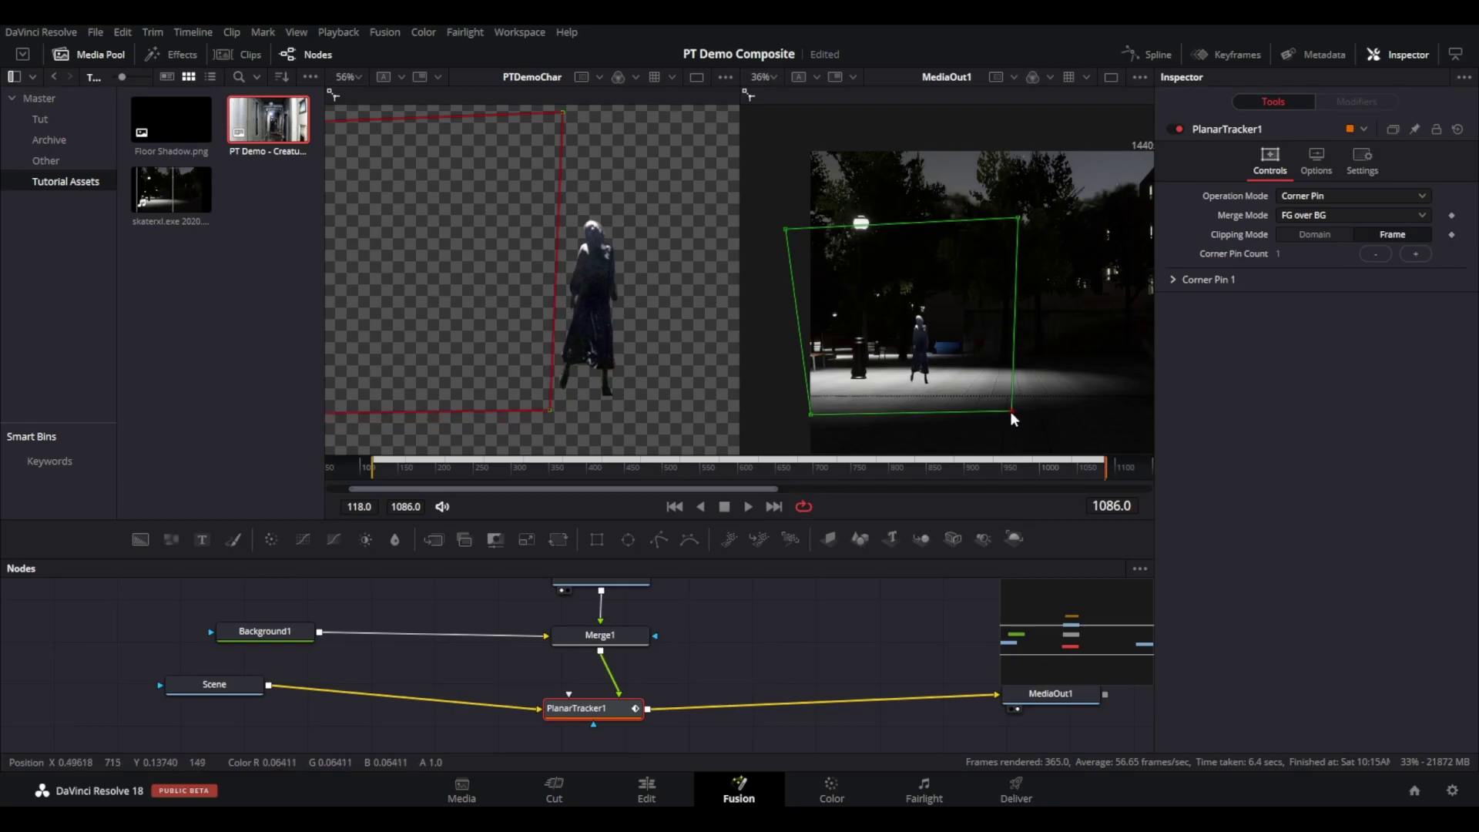
left_click_drag(807, 413, 808, 410)
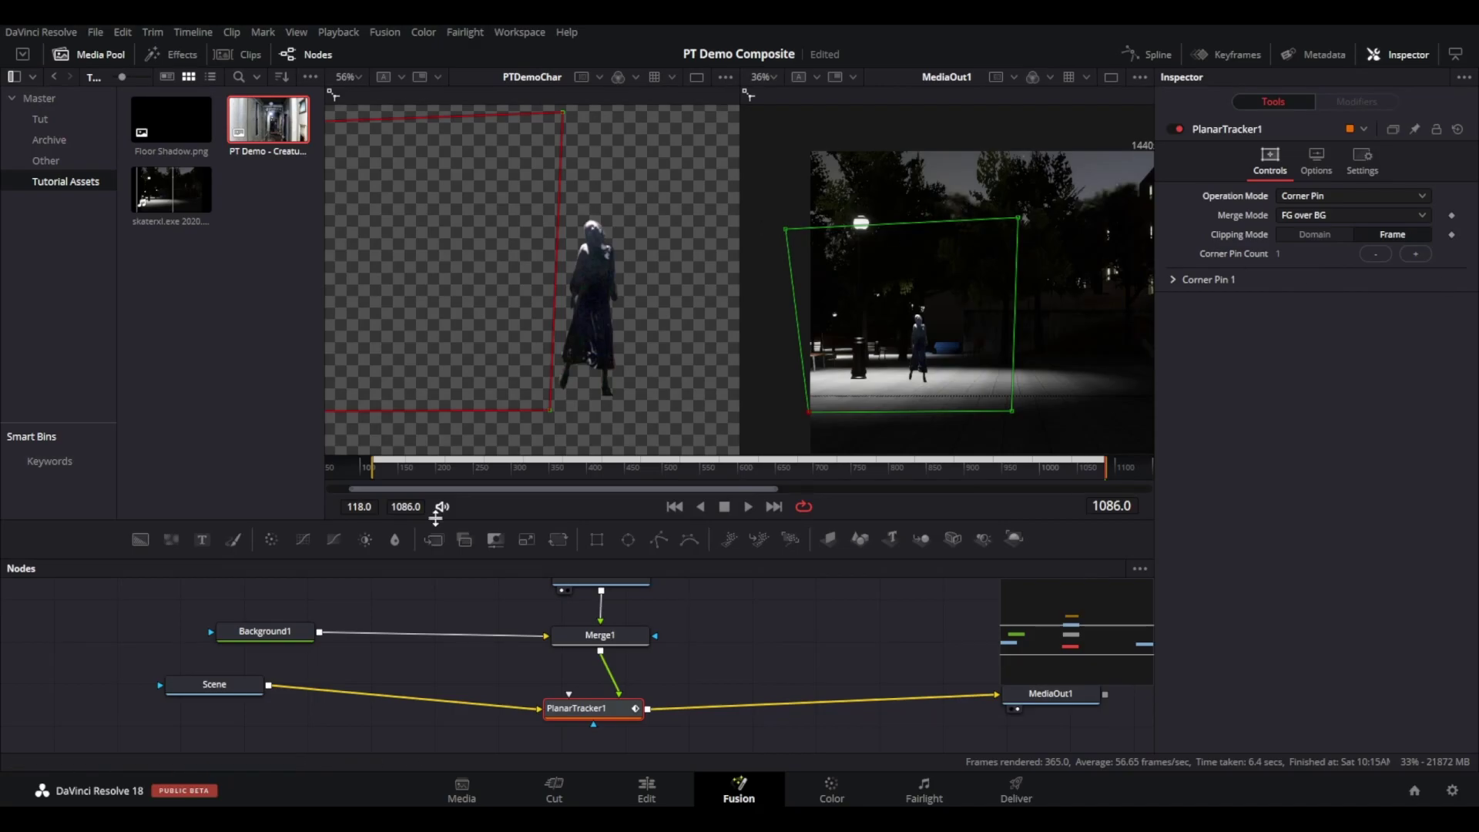
- Scrub to the middle of the clip and play the composite to check how the creature follows the tracked ground
left_click(395, 474)
left_click_drag(394, 475, 652, 486)
key("space")
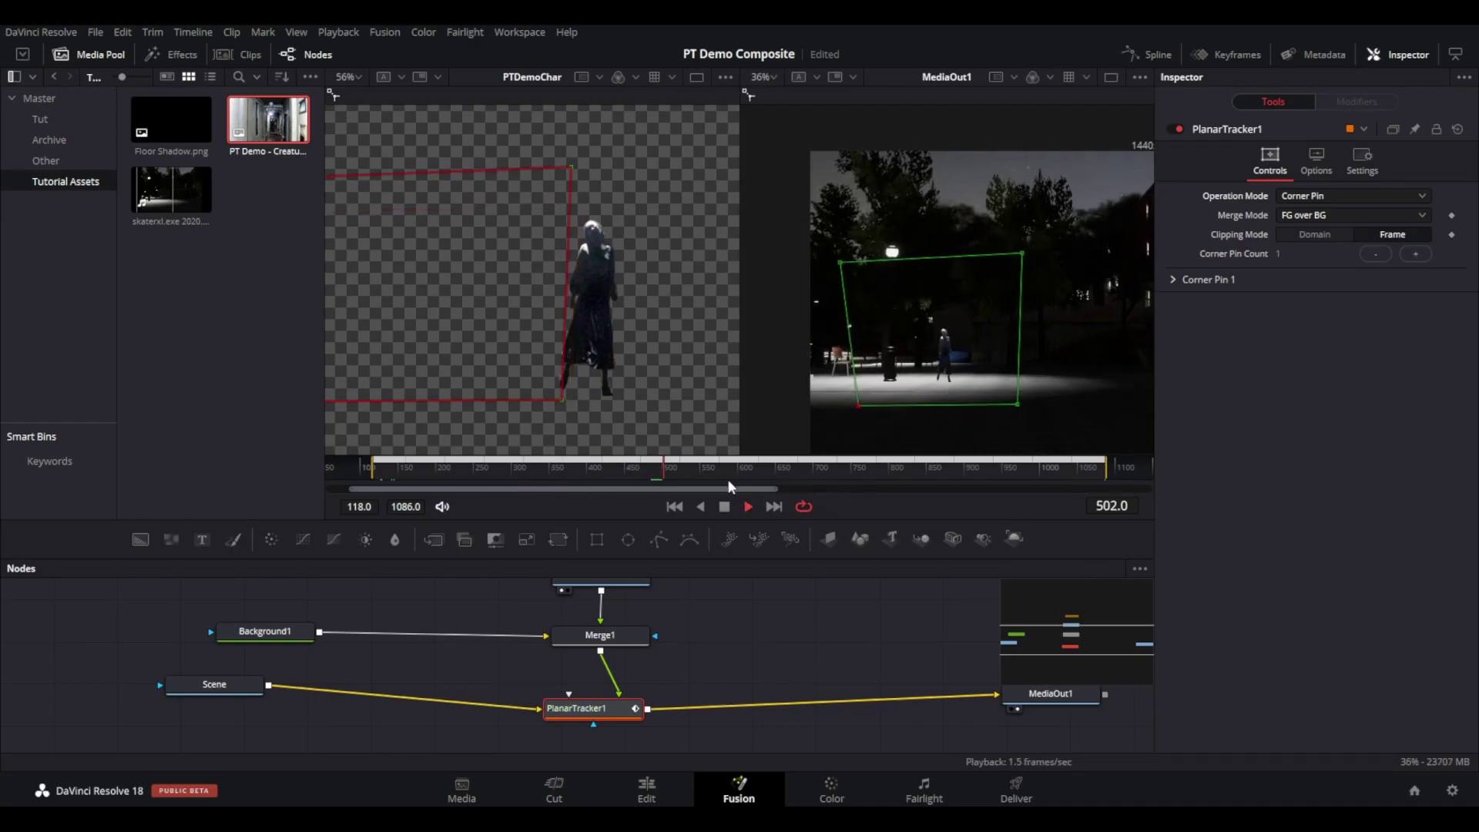